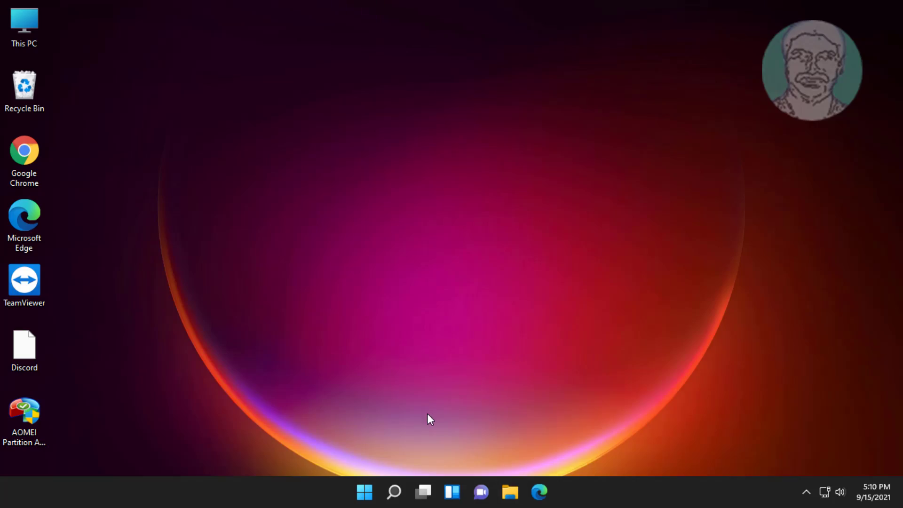
- Search Windows for 'services' and open the Services console
left_click(392, 491)
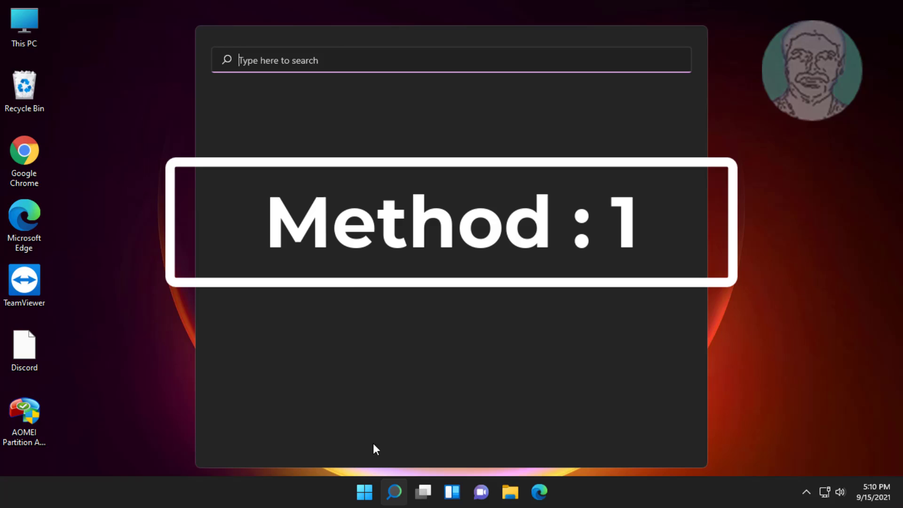
type("serv")
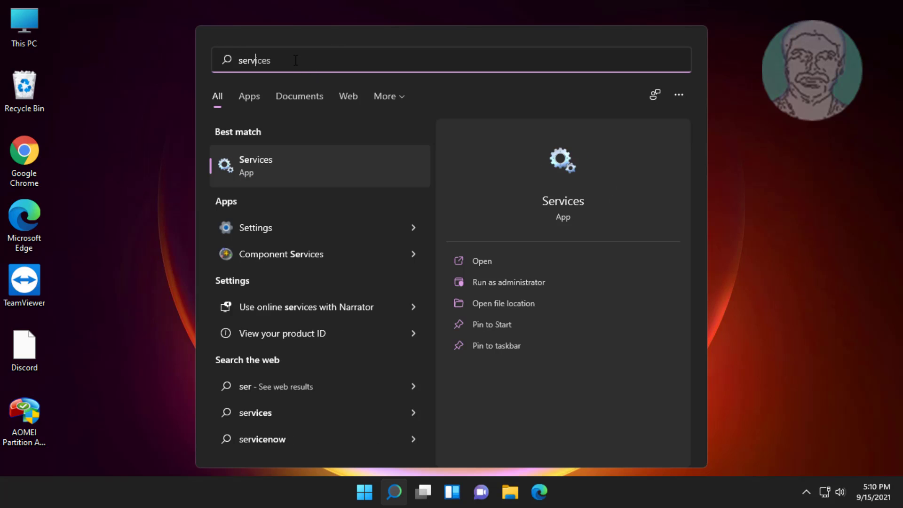
type("ices")
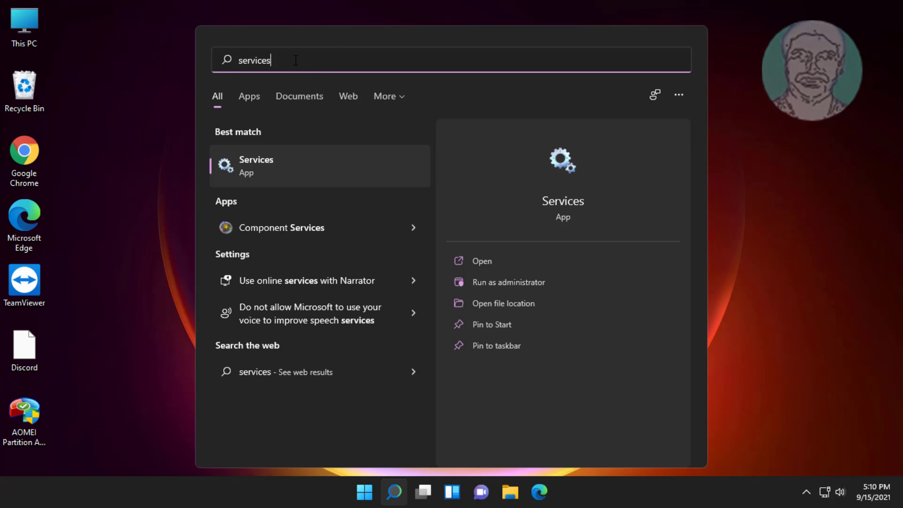
left_click(268, 167)
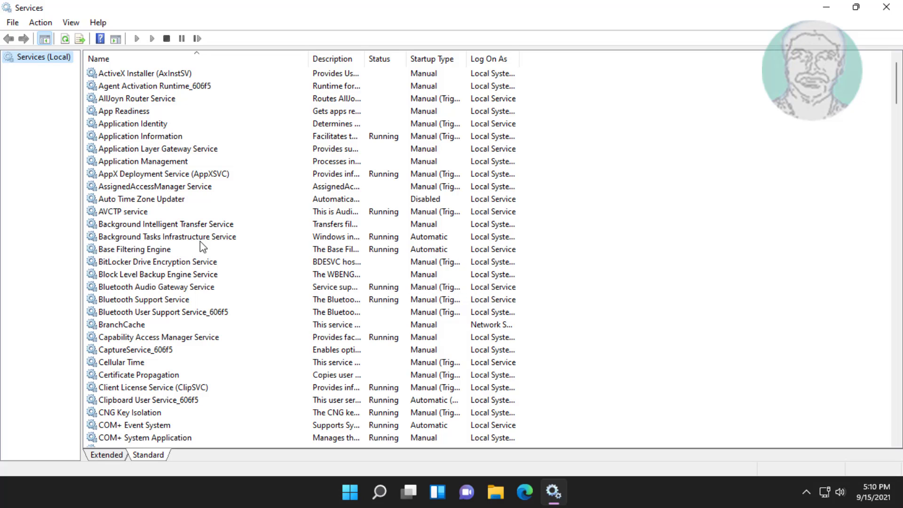
- Set Background Intelligent Transfer Service to Automatic startup, start it, and apply the change
left_click(158, 226)
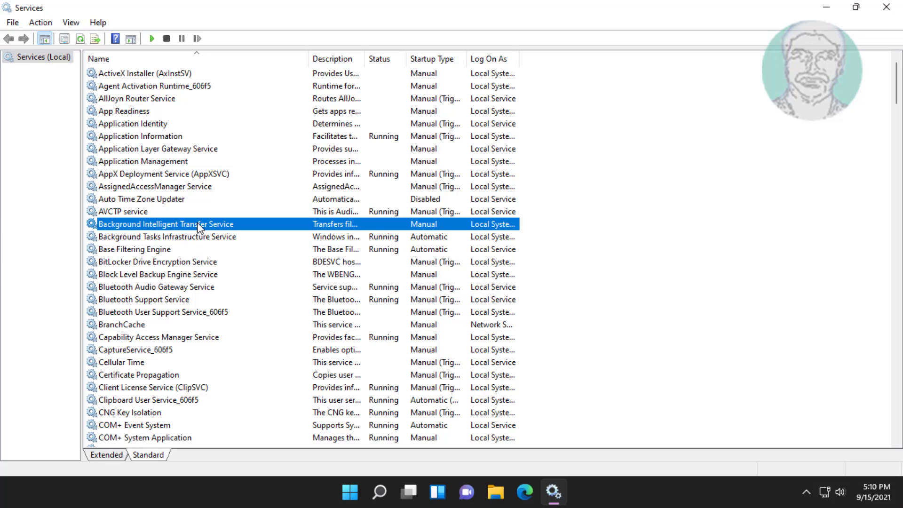
double_click(198, 226)
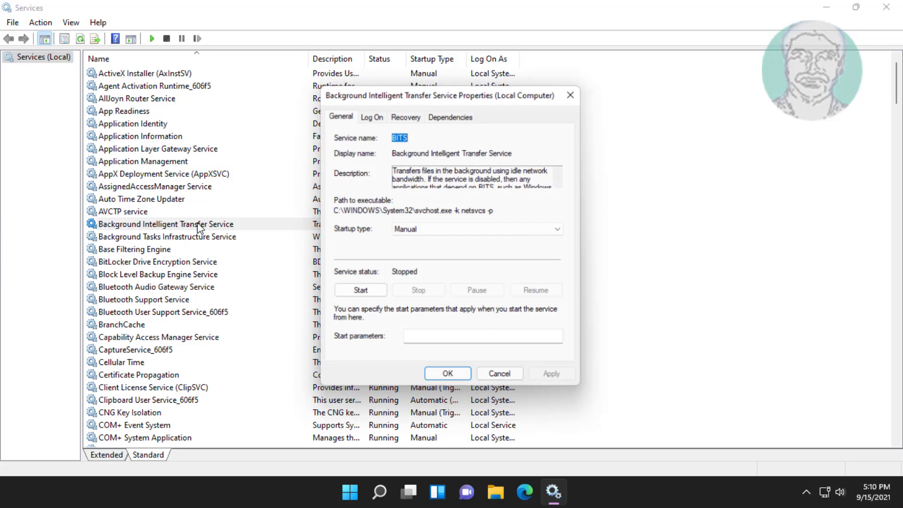
left_click(455, 228)
left_click(423, 250)
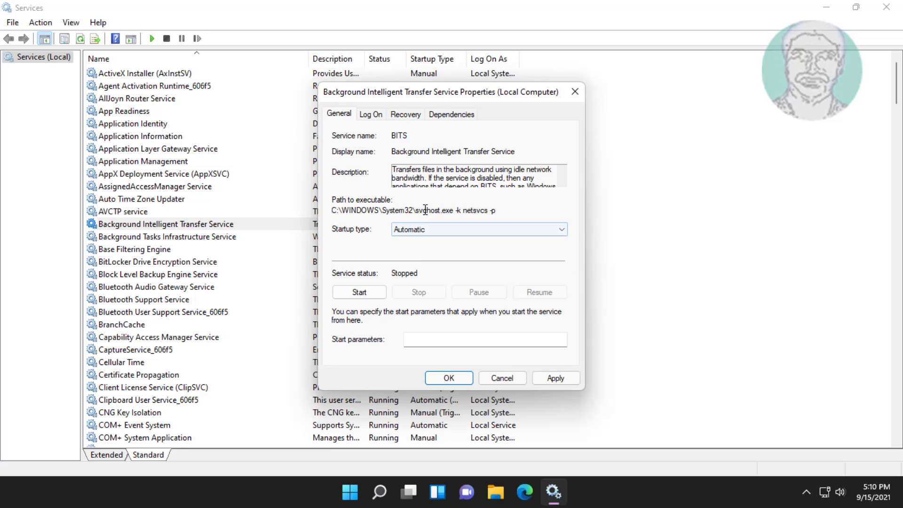
left_click(363, 291)
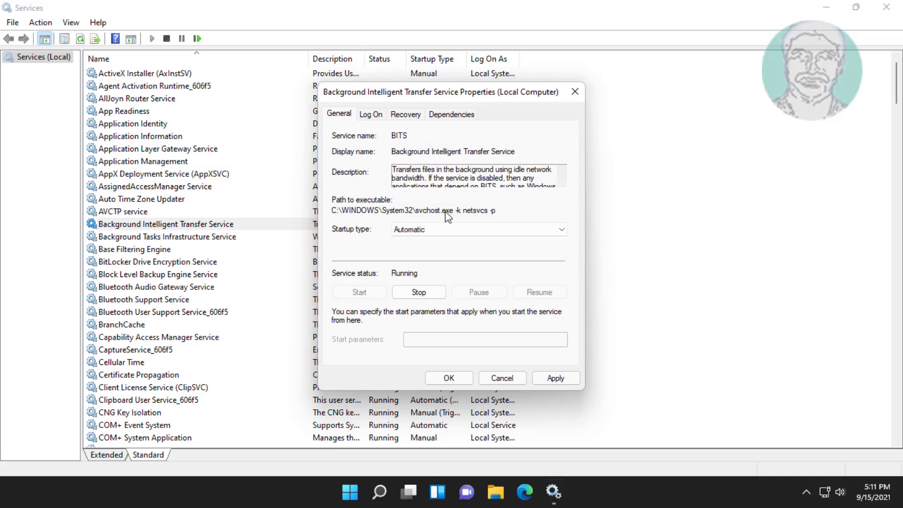
left_click(552, 376)
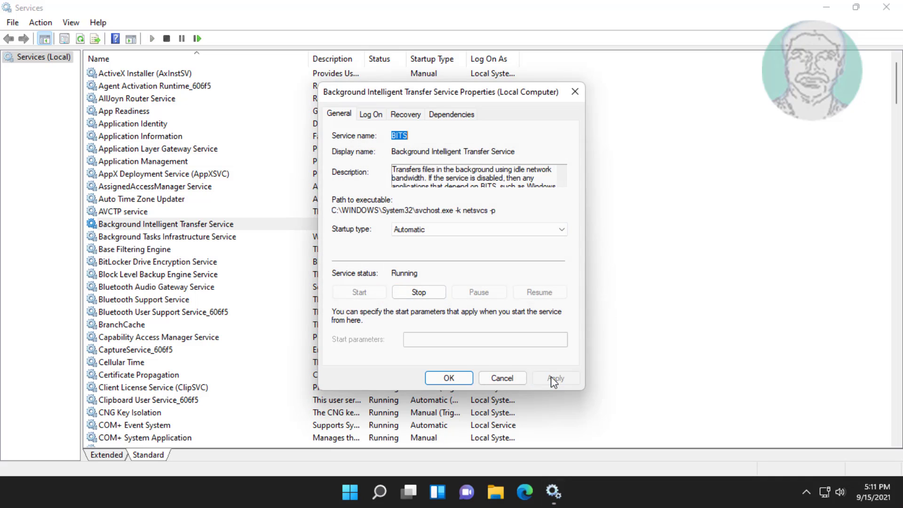
left_click(442, 379)
- Keep Windows Update on Automatic startup, restart the service, and close Services
key("w")
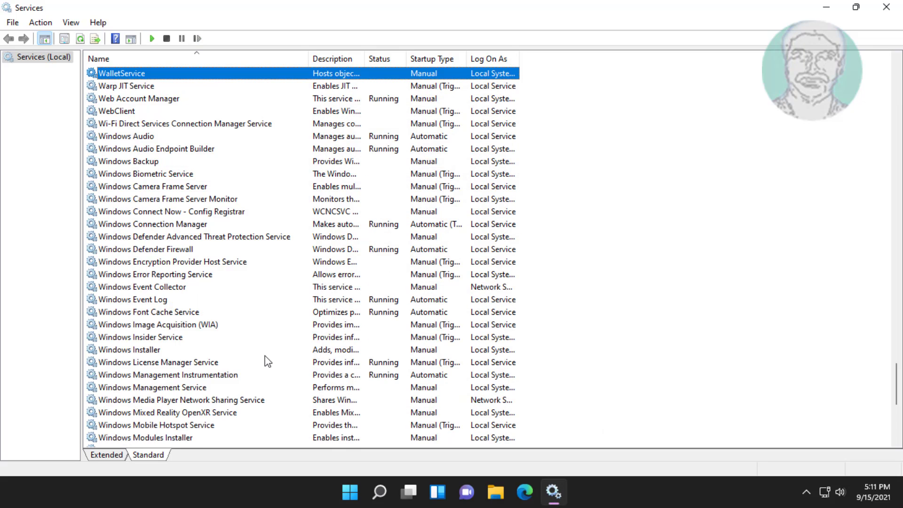
scroll(264, 359, "down", 6)
left_click(161, 337)
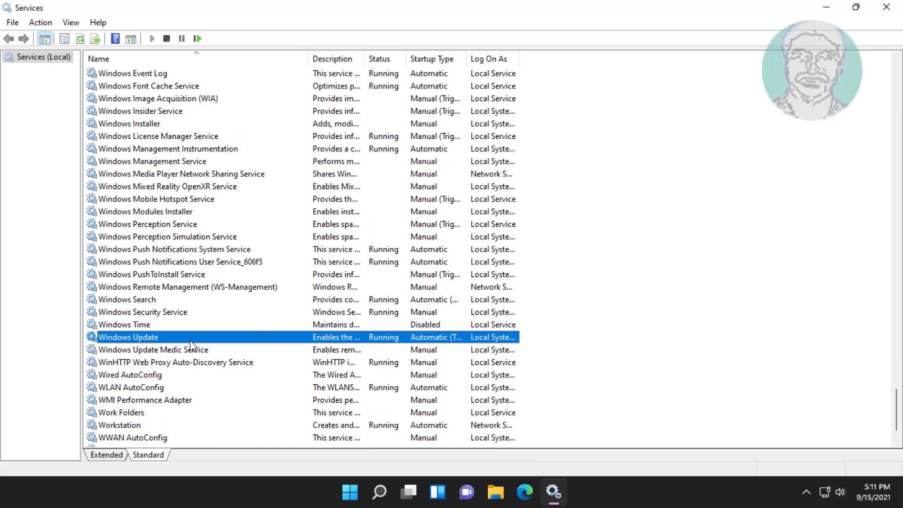
double_click(190, 342)
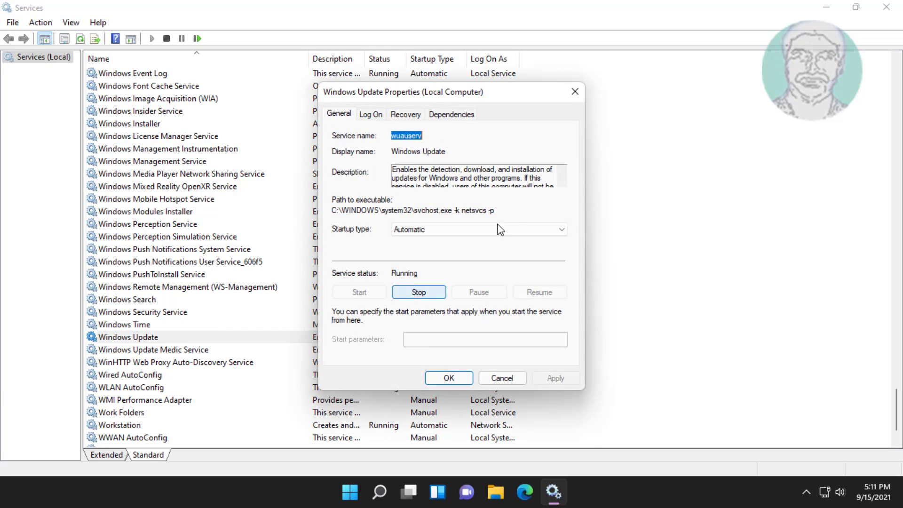
left_click(509, 229)
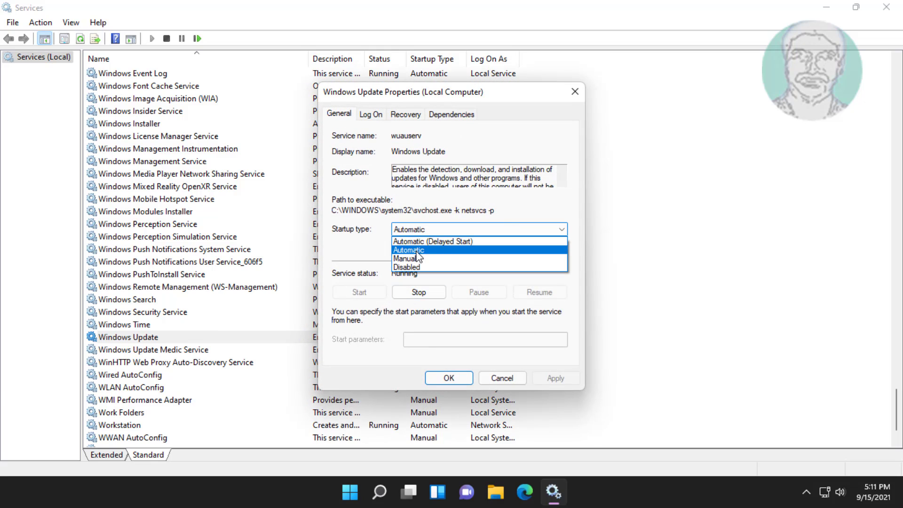
left_click(419, 250)
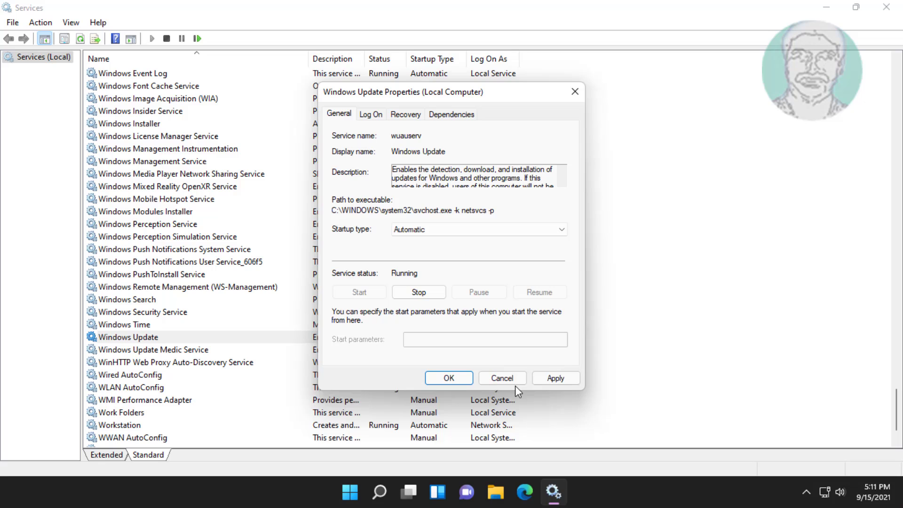
left_click(556, 379)
left_click(453, 377)
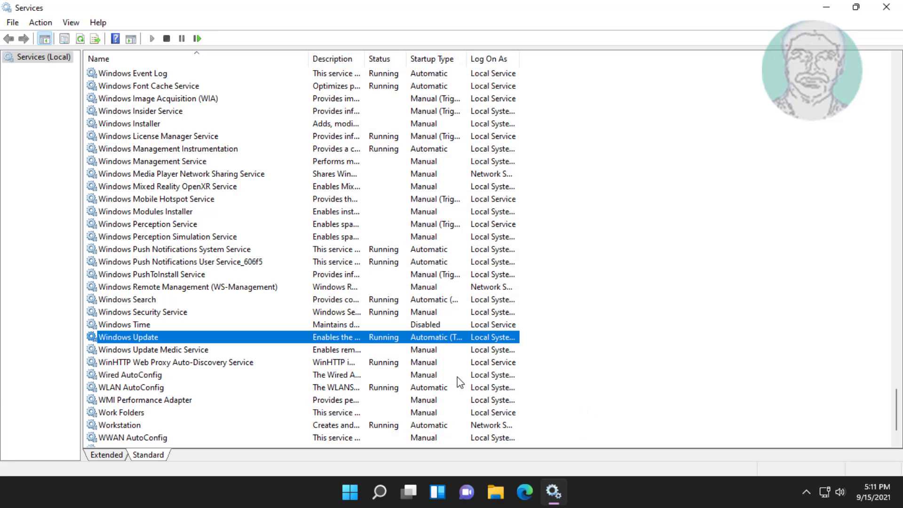
left_click(197, 39)
left_click(886, 6)
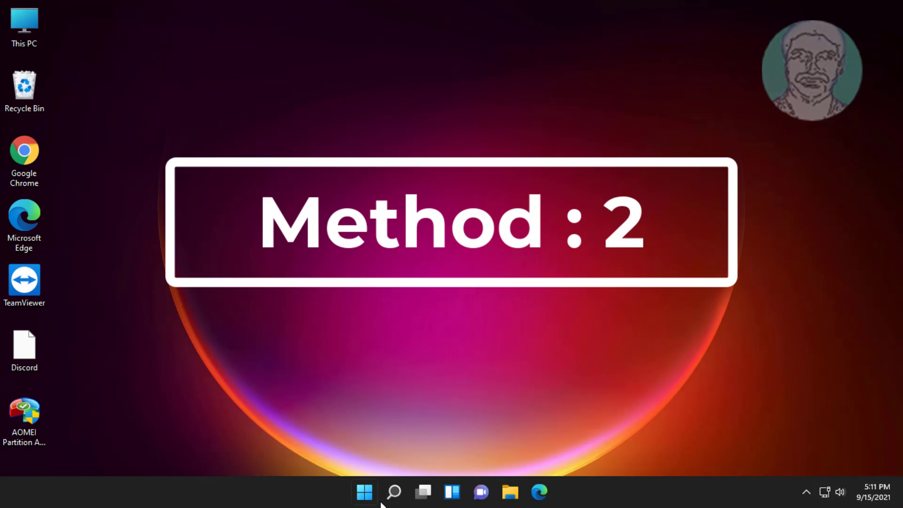
- Open Settings and go to System > Troubleshoot > Other troubleshooters
left_click(364, 493)
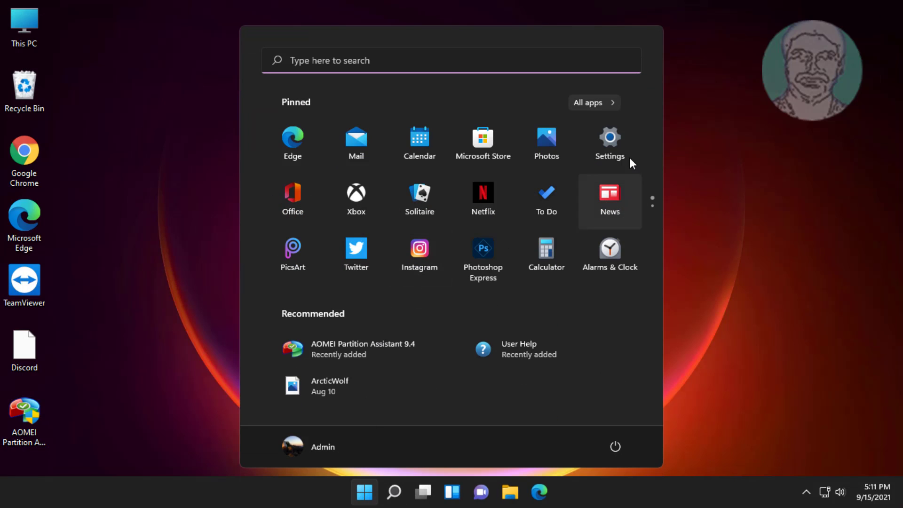
left_click(622, 143)
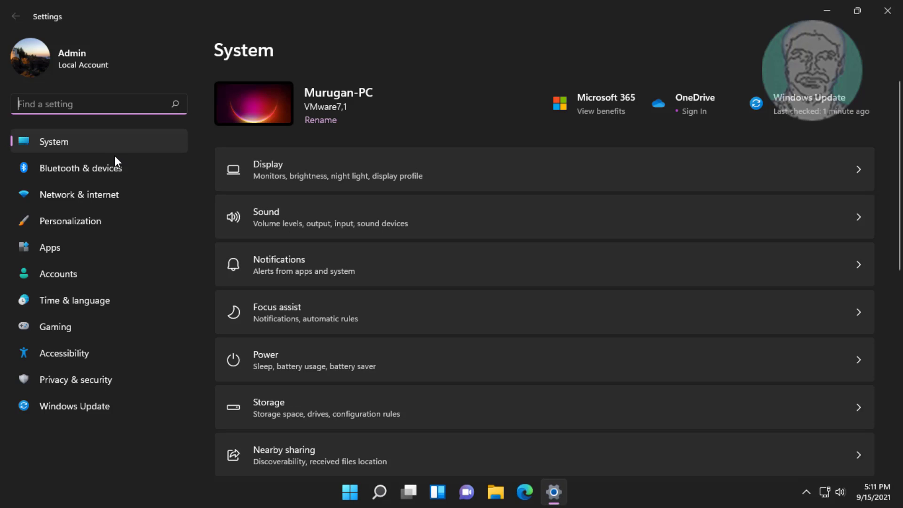
left_click(83, 143)
scroll(423, 268, "down", 4)
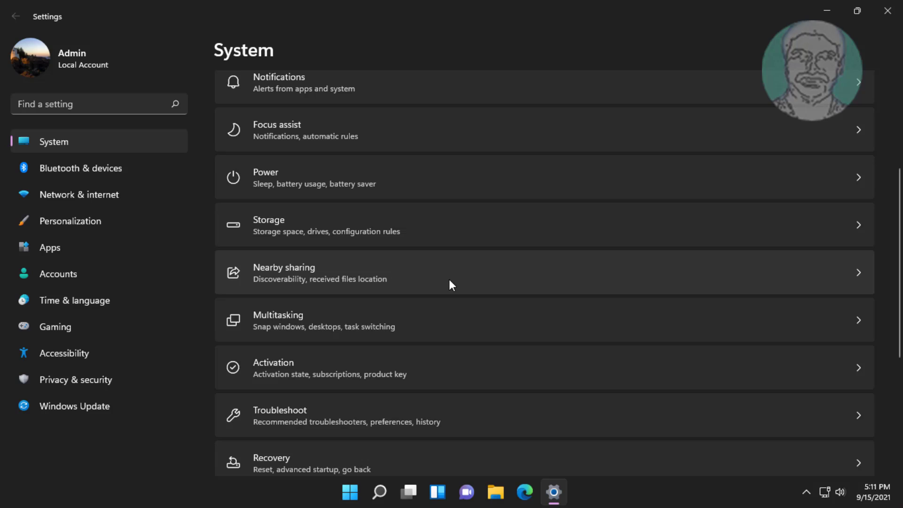
scroll(450, 282, "down", 3)
left_click(356, 289)
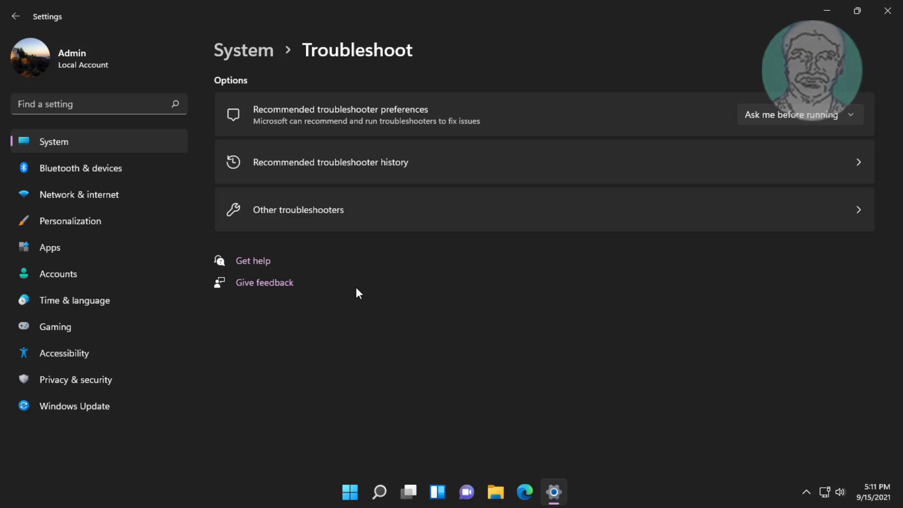
left_click(416, 215)
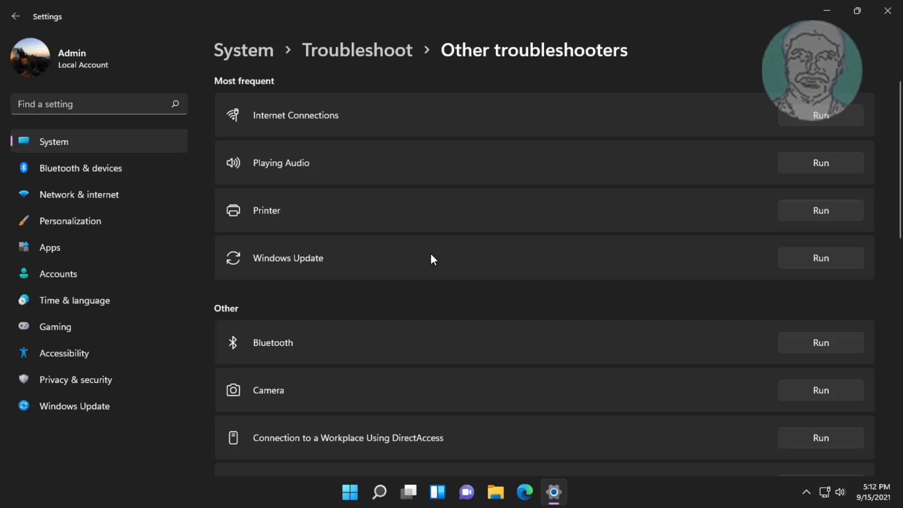
- Run the Windows Update troubleshooter, close its repair report, and exit Settings
left_click(836, 257)
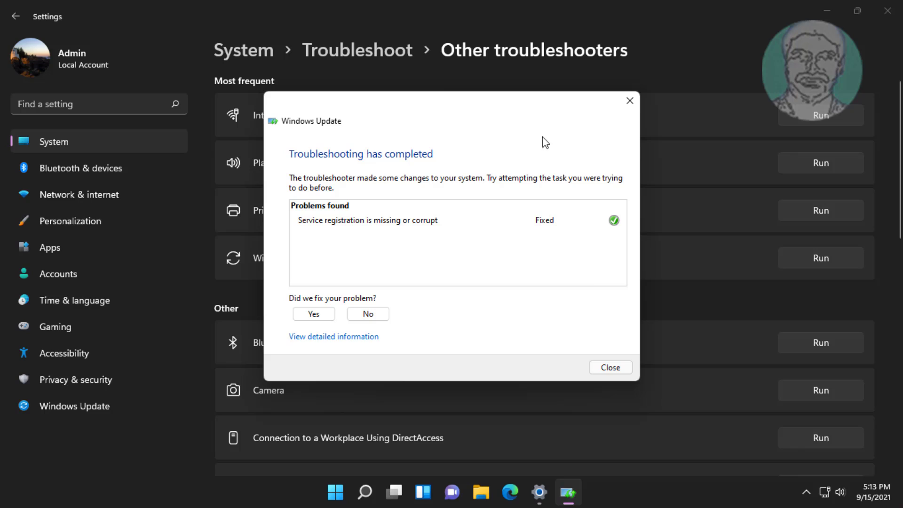
left_click(629, 367)
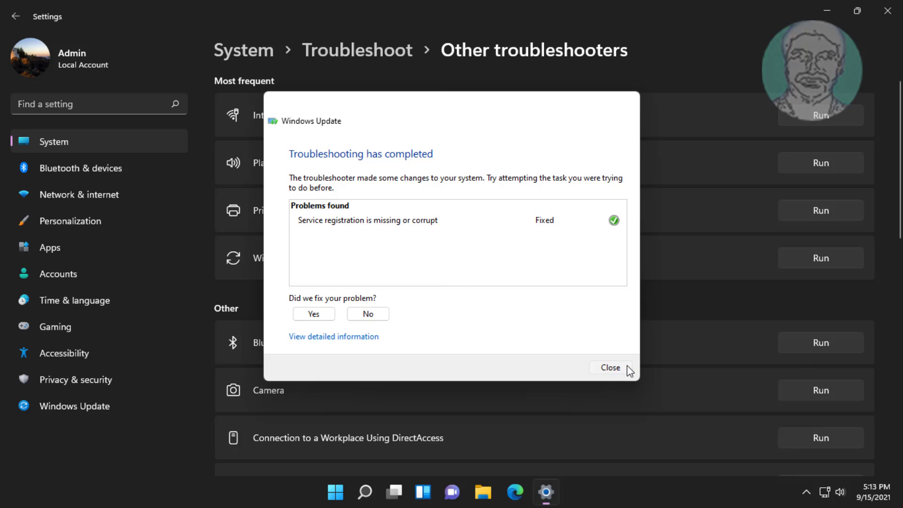
left_click(888, 15)
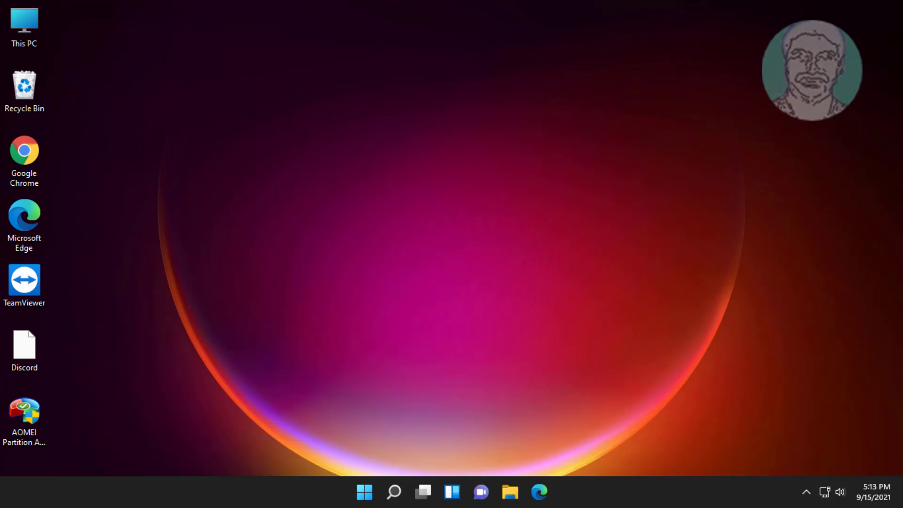
- Search for 'cmd' and launch Command Prompt as administrator, approving the UAC prompt
left_click(389, 491)
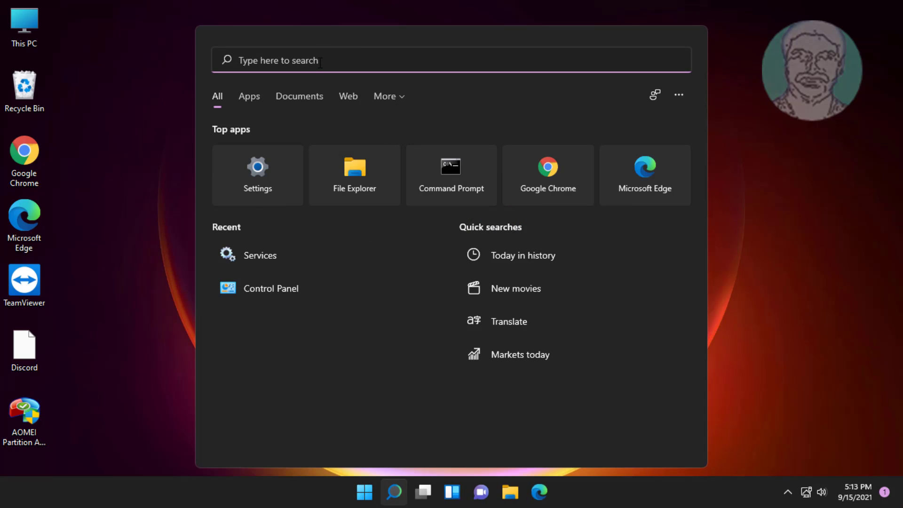
type("cmd")
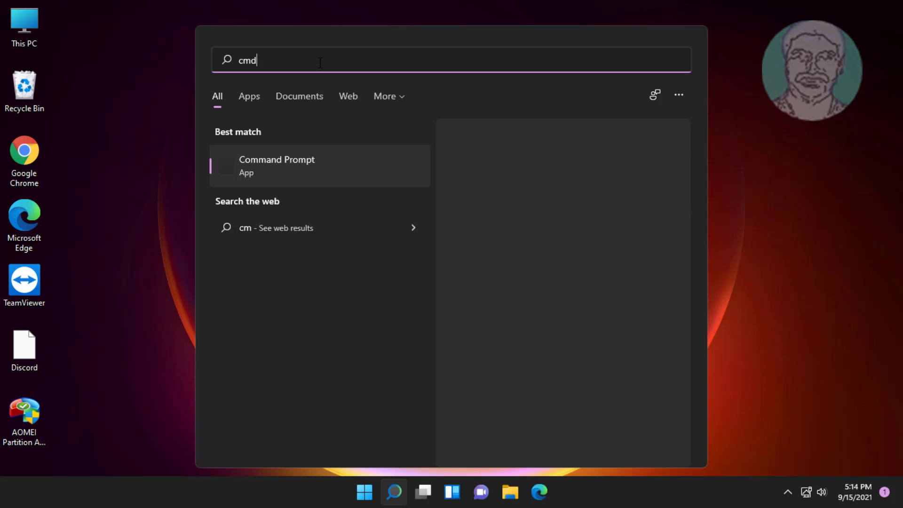
right_click(268, 163)
left_click(329, 180)
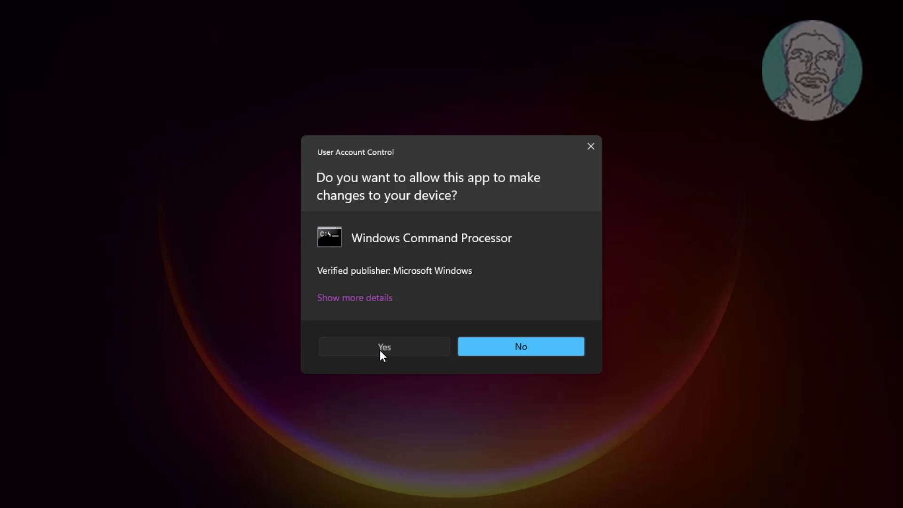
left_click(379, 349)
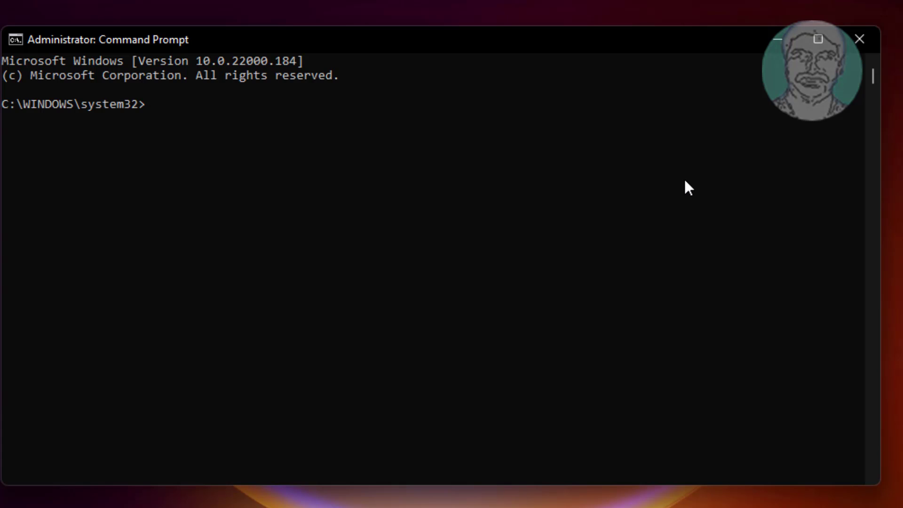
- Run dism /online /cleanup-image /startcomponentcleanup in the admin Command Prompt
type("dis")
type("m /online")
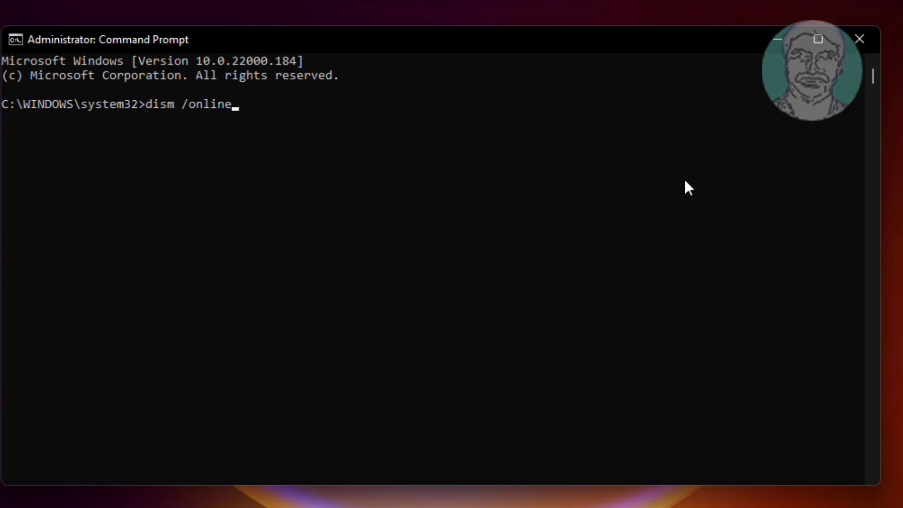
type(" /cleanup-image ")
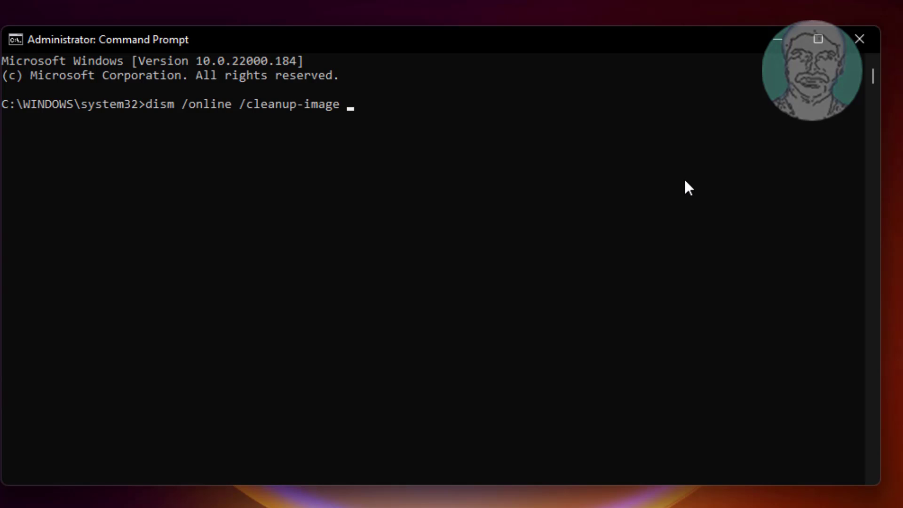
type("/startcompo")
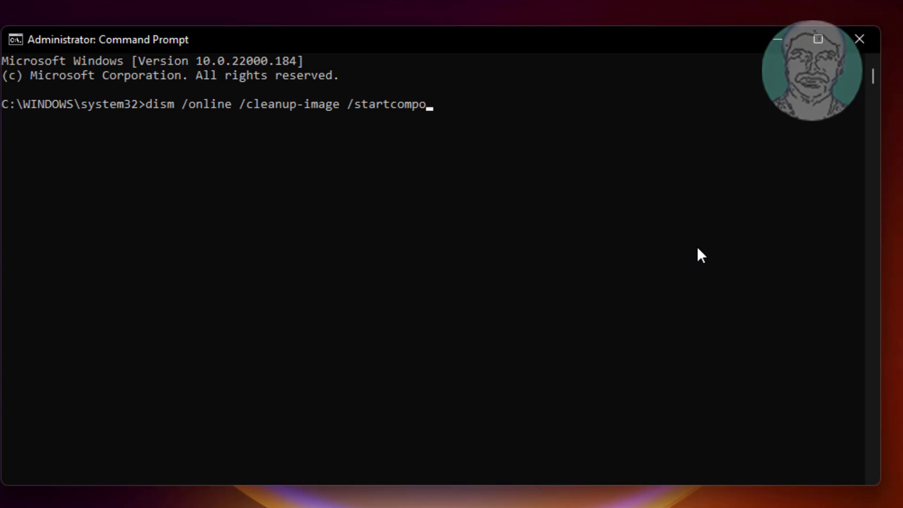
type("ne")
type("ntcleanup")
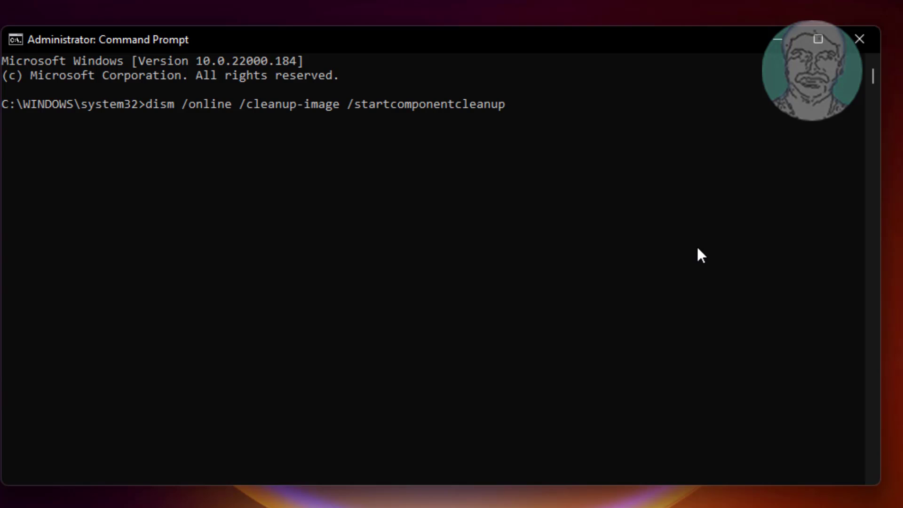
key("Return")
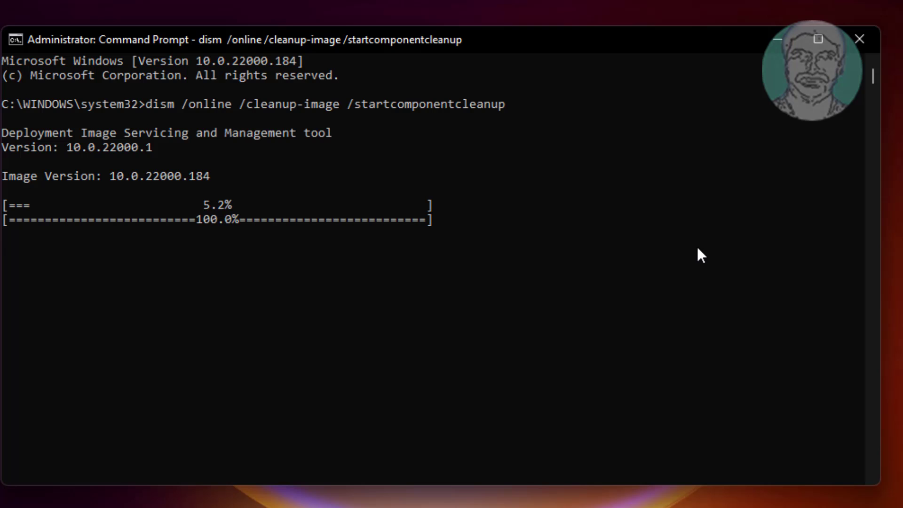
- Exit Command Prompt and restart the computer from the Start menu
type("exit")
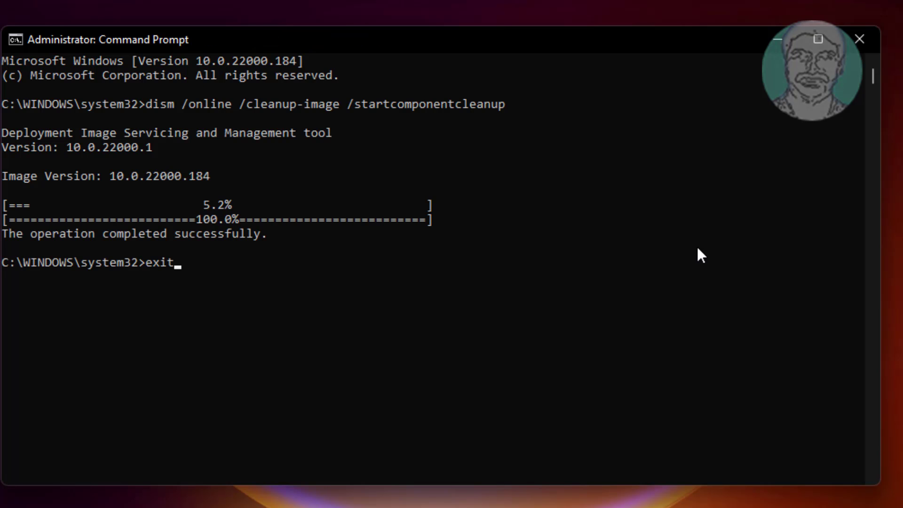
key("Return")
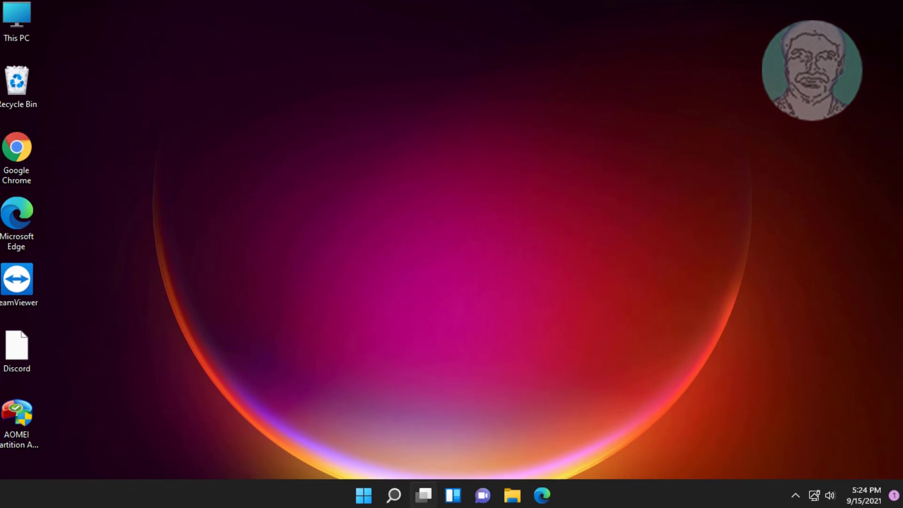
left_click(366, 490)
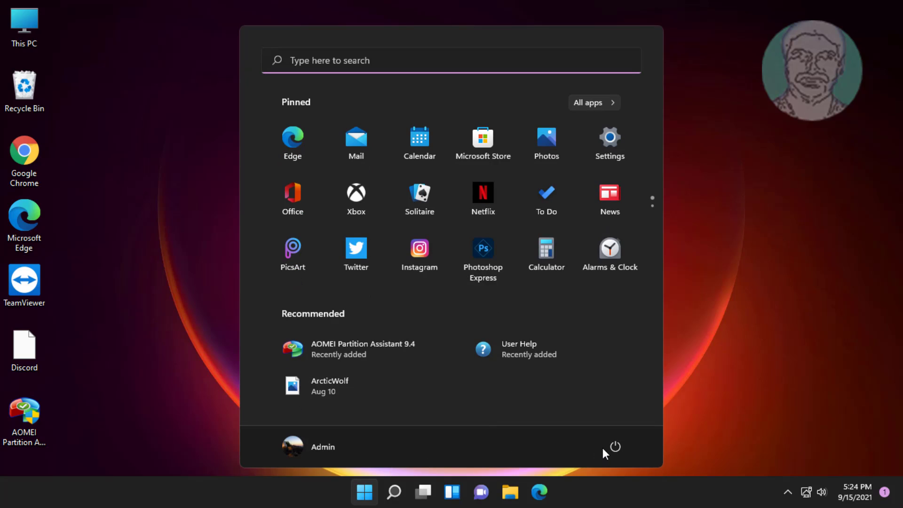
left_click(611, 448)
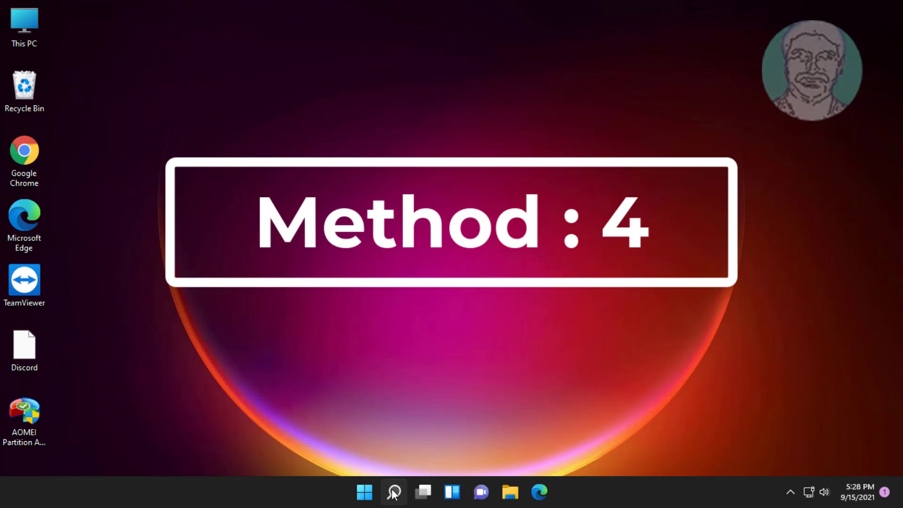
- Search for 'cmd' and bring up the launch options for Command Prompt
left_click(394, 492)
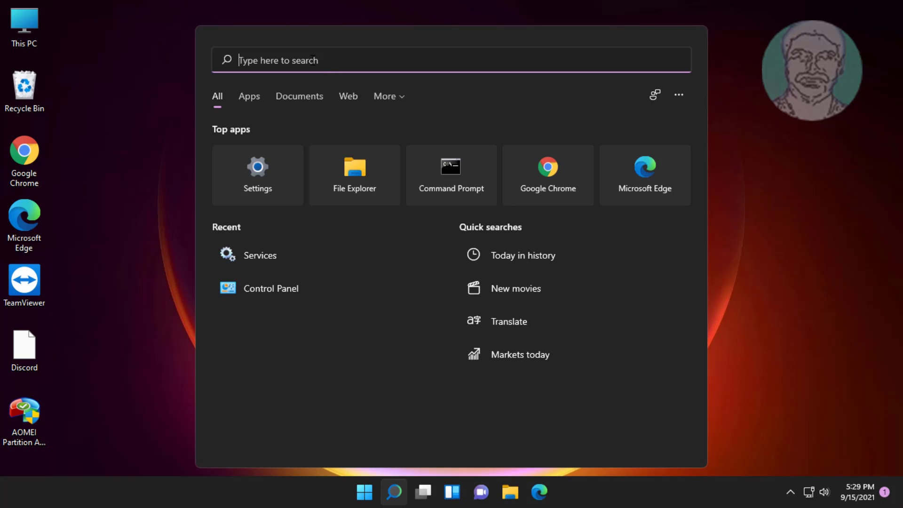
type("cmd")
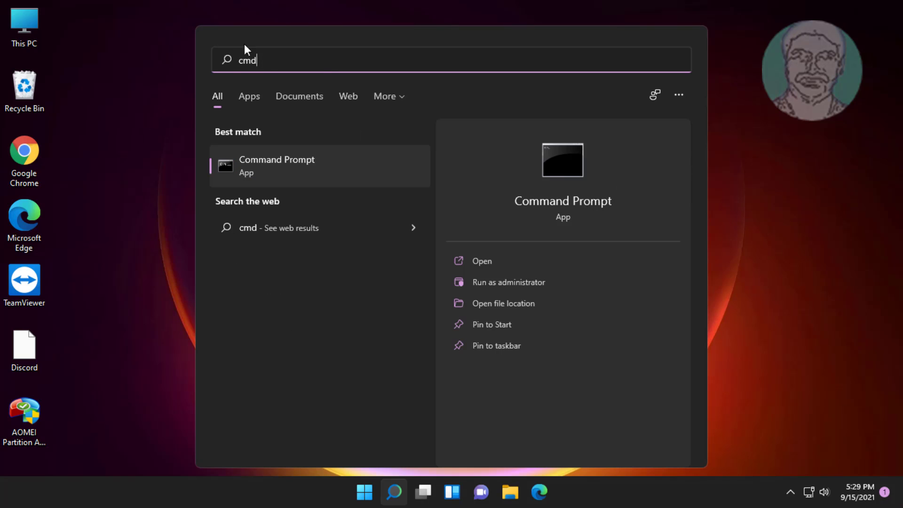
right_click(295, 162)
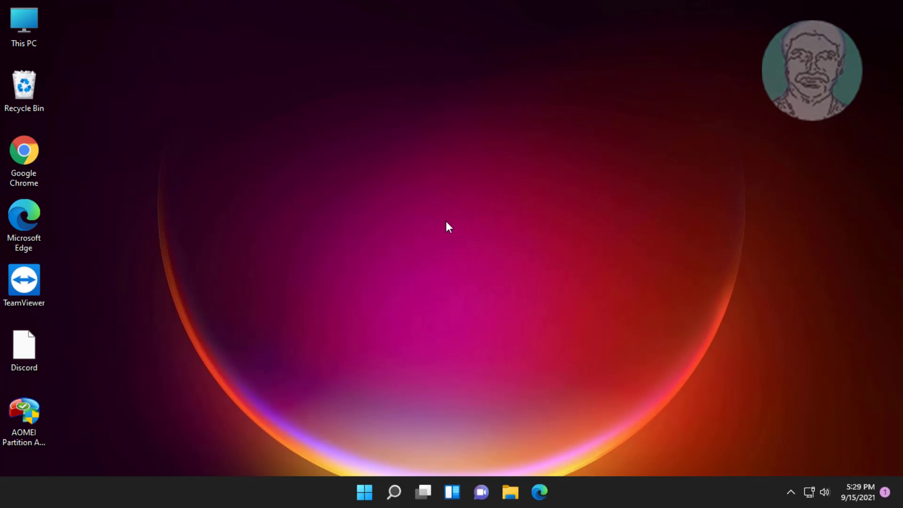
- Run sfc /scannow and let the verification finish with no integrity violations
type("sf")
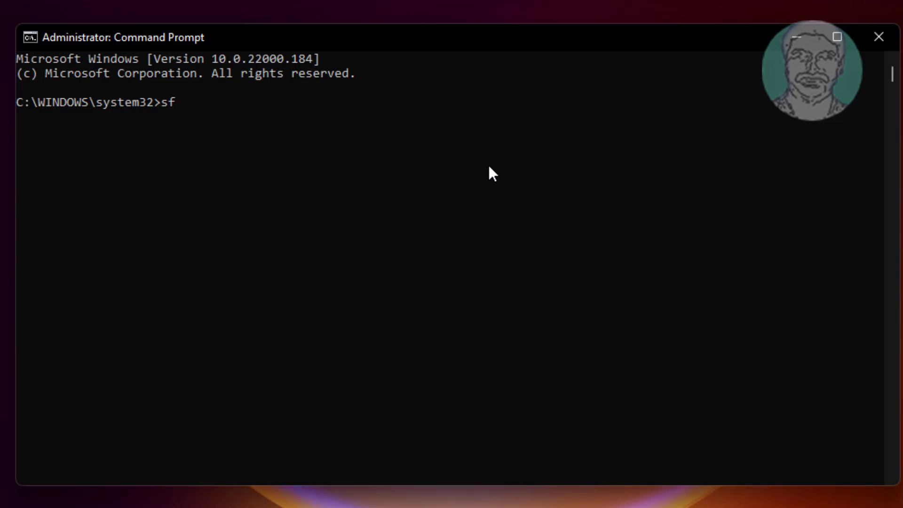
type("c /scannow")
key("Return")
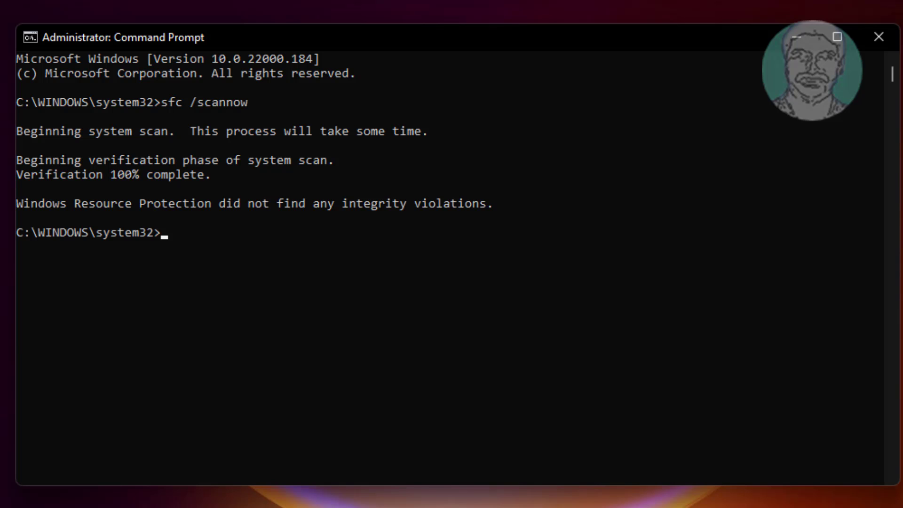
- Run dism /online /cleanup-image /restorehealth to repair the Windows image
type("dism /online ")
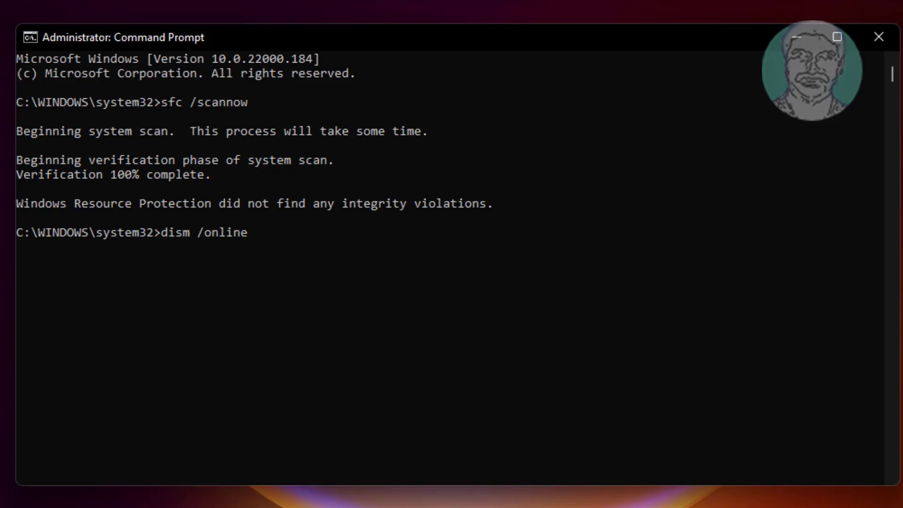
type("/cleanup-i")
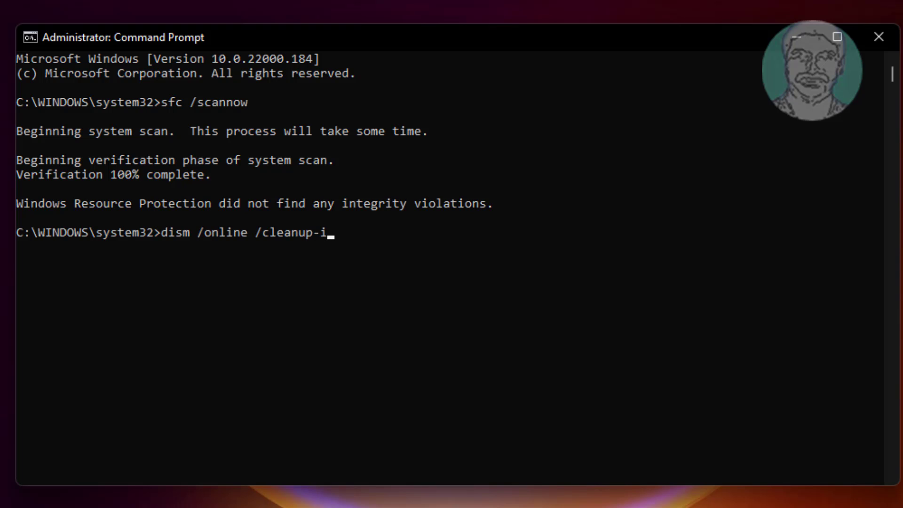
type("mage /restor")
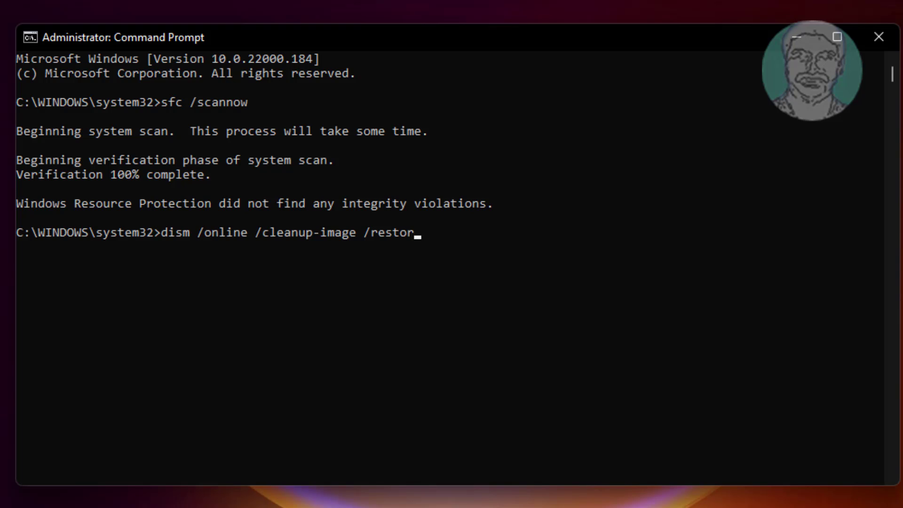
type("ehealth")
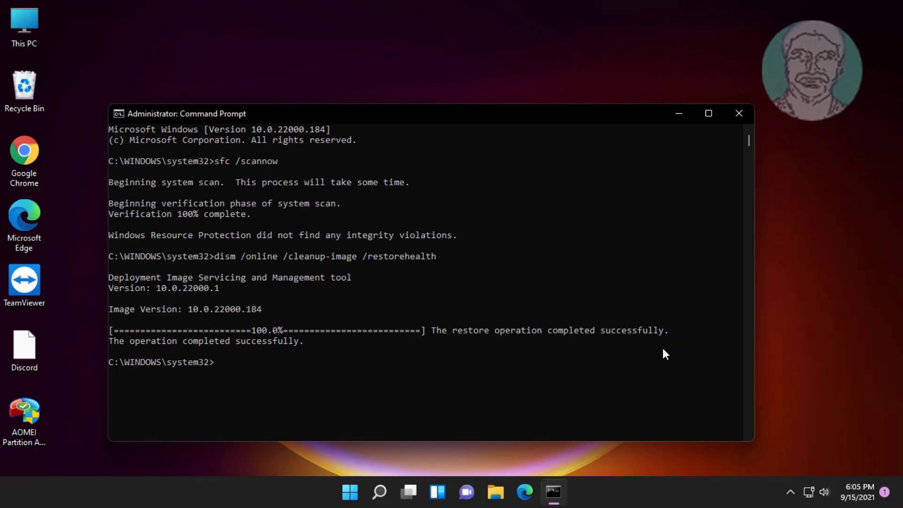
- Close Command Prompt with exit and restart Windows 11 from the Start menu power options
type("ex")
type("it")
key("Return")
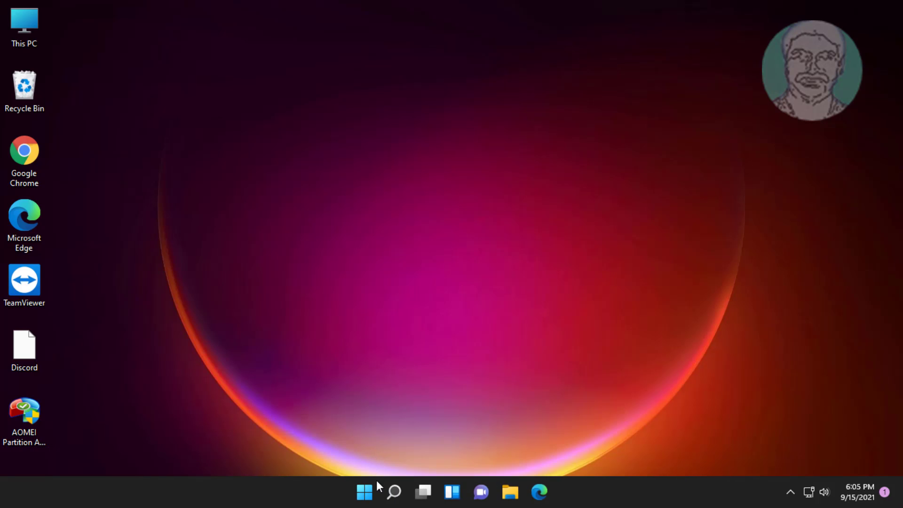
left_click(363, 491)
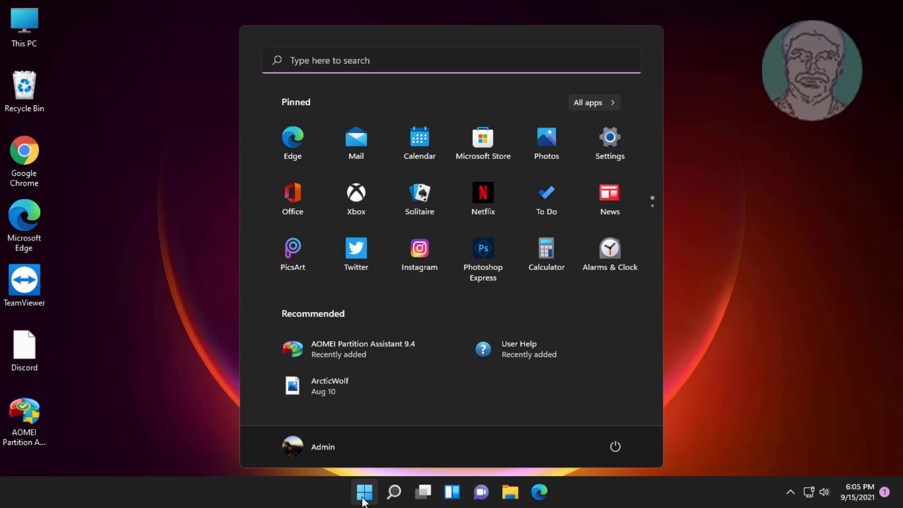
left_click(616, 446)
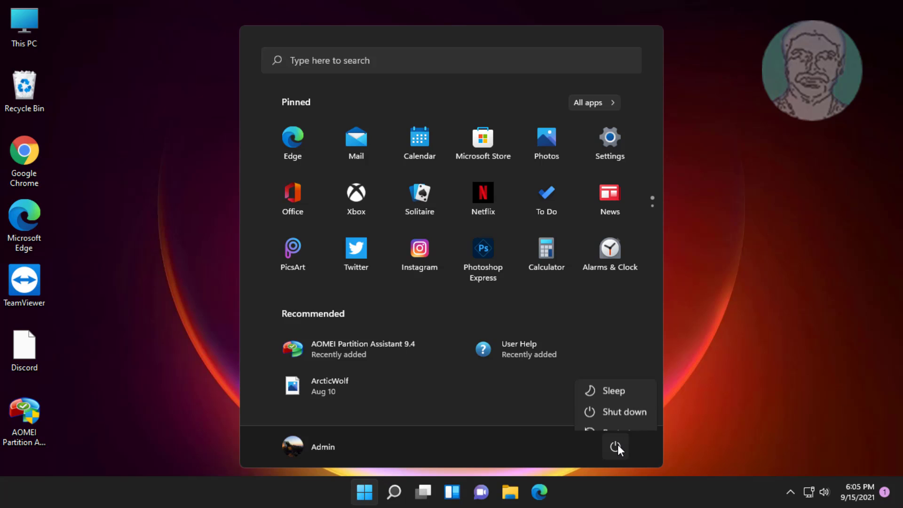
left_click(625, 413)
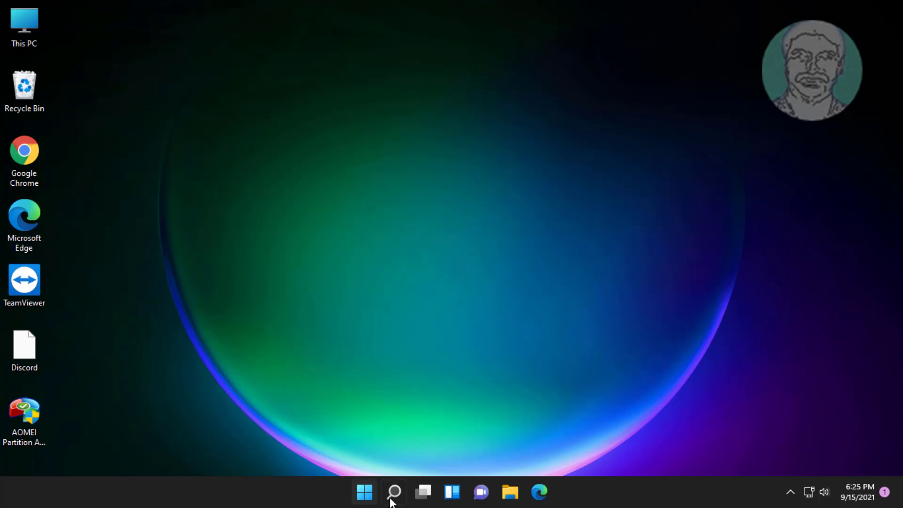
left_click(393, 494)
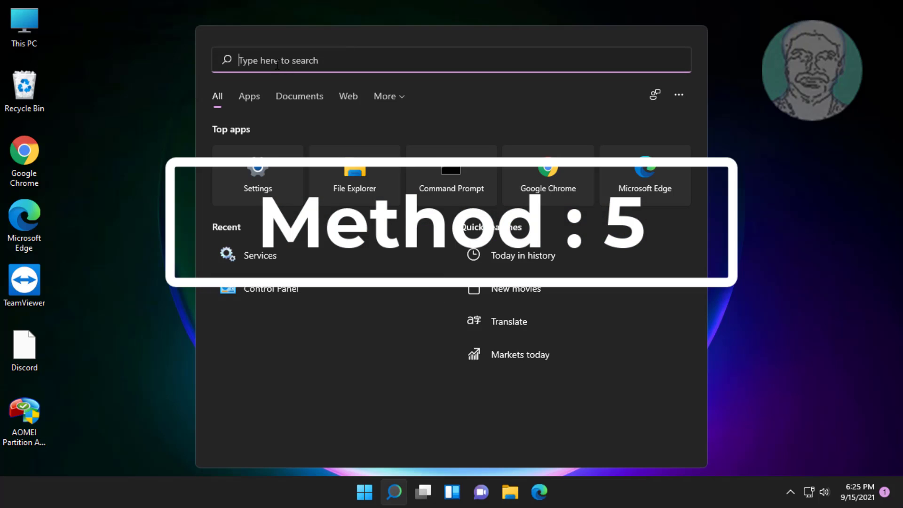
- Search for cmd and run Command Prompt as administrator, approving the UAC prompt
type("cd")
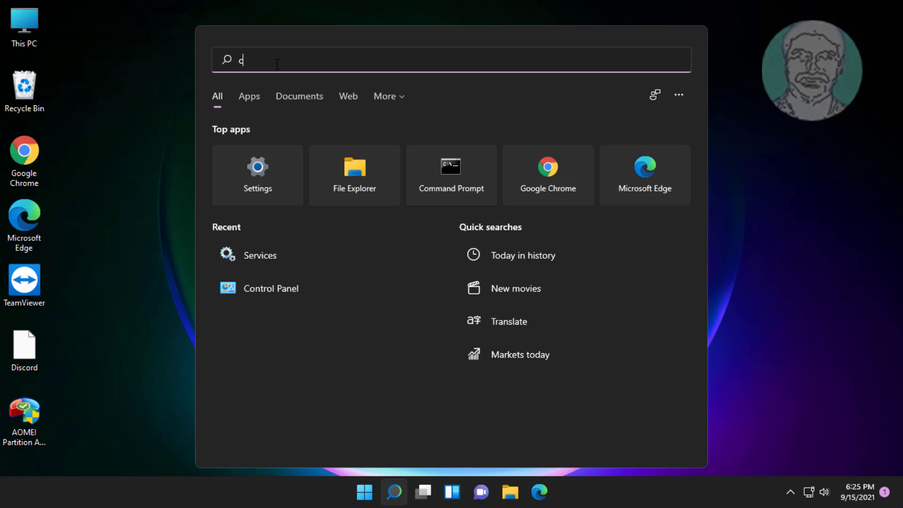
key("BackSpace")
type("cmd")
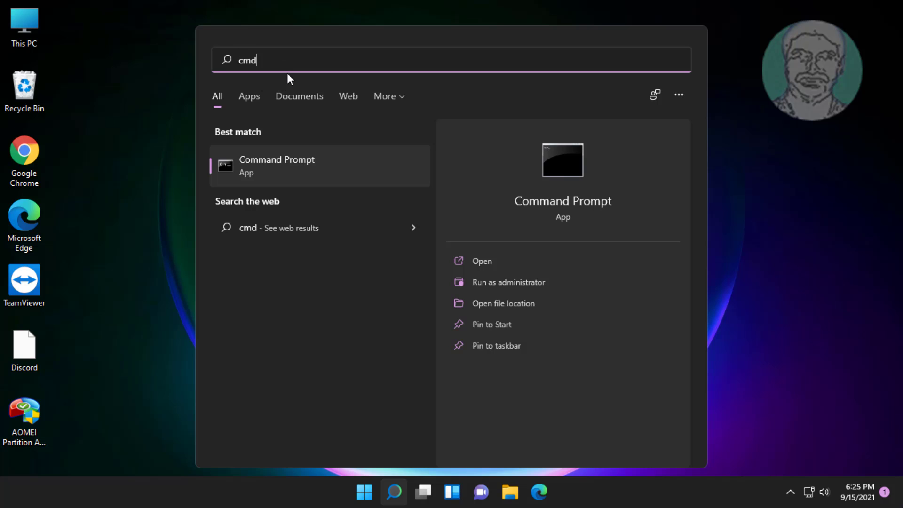
right_click(256, 160)
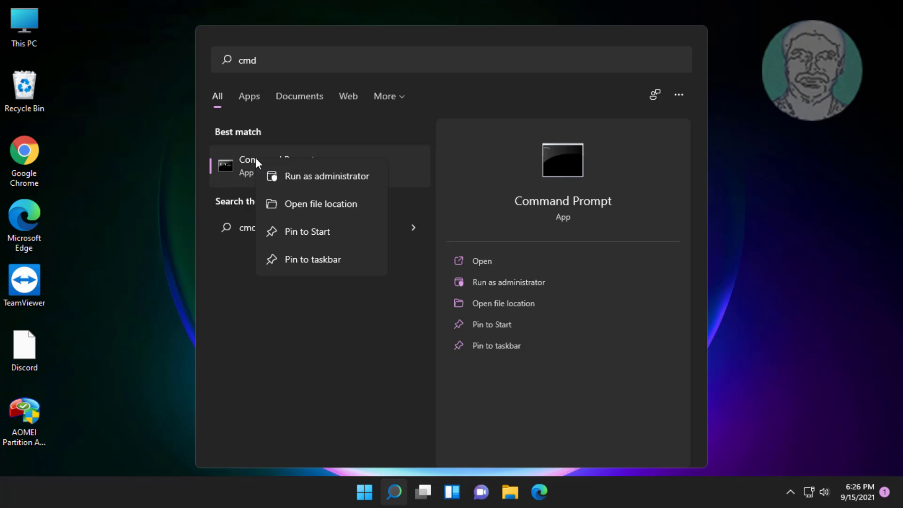
left_click(318, 178)
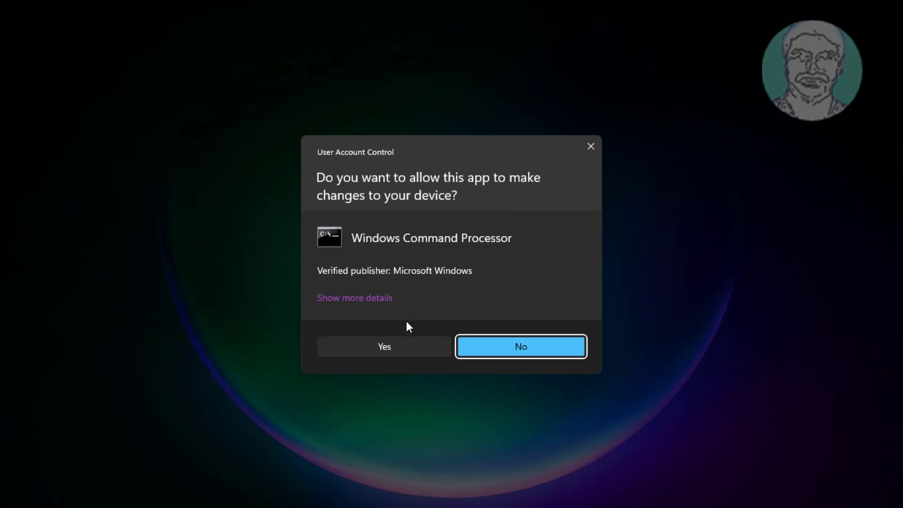
left_click(414, 348)
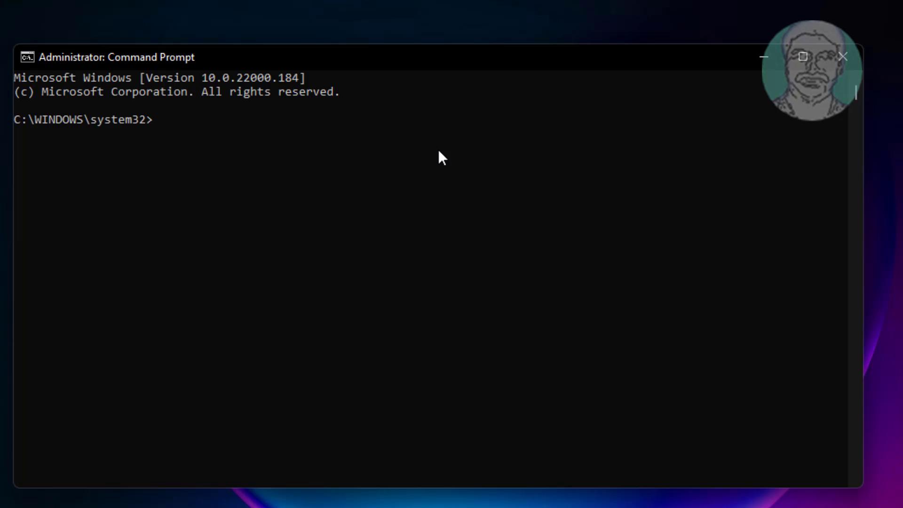
- Stop the wuauserv, bits and cryptsvc services using net stop commands
type("net stop wu")
type("auserv")
key("Return")
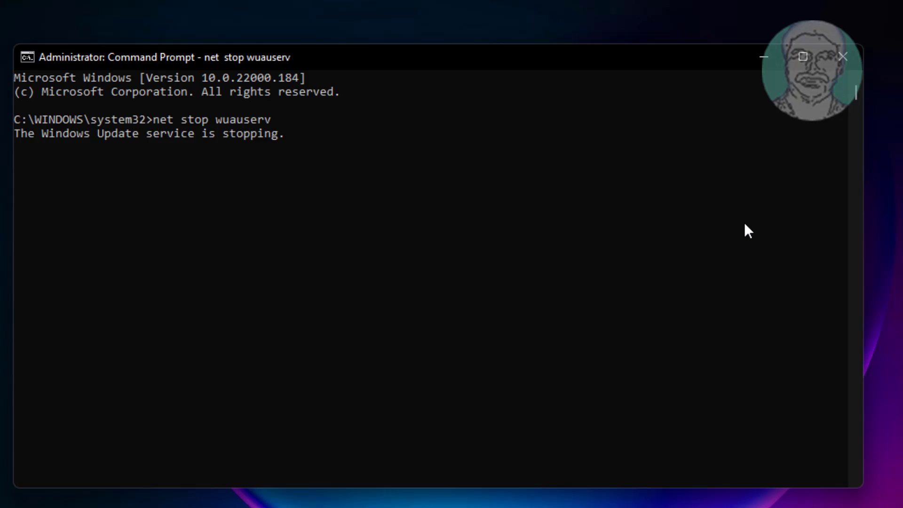
left_click(845, 202)
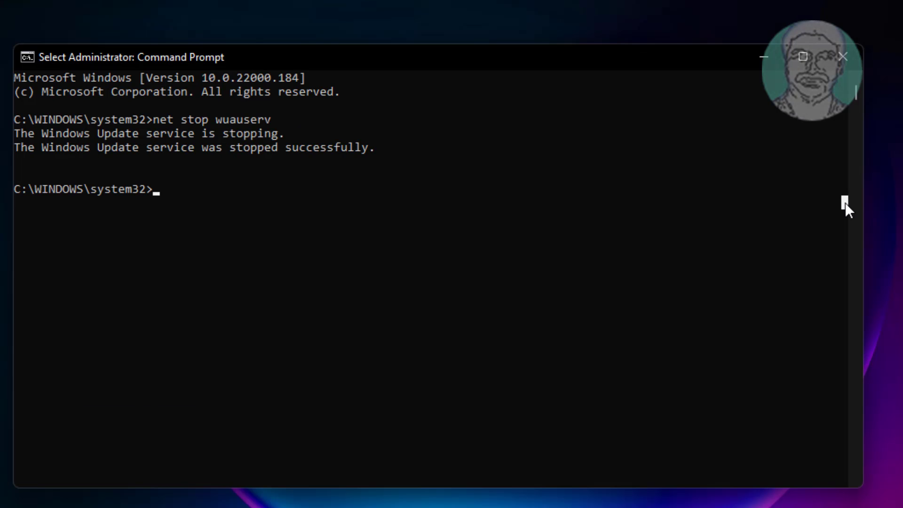
type("net")
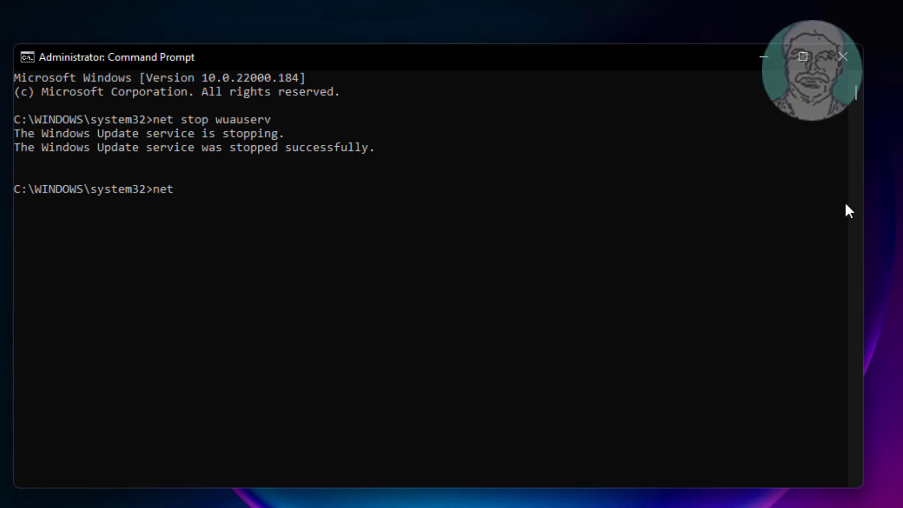
type(" stop bits")
key("Return")
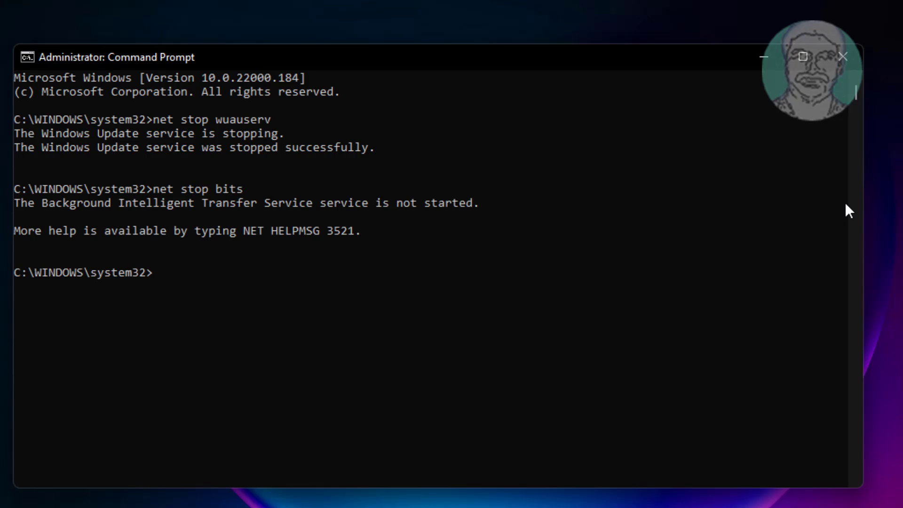
type("net stop cryptsvc")
key("Return")
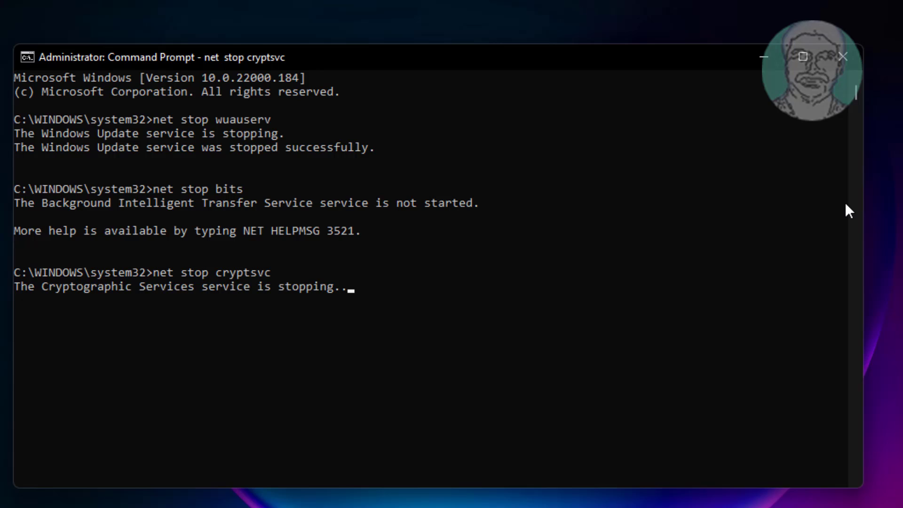
- Rename c:\windows\softwaredistribution to softwaredistribution.old and c:\windows\system32\catroot2 to catroot2.old
type("ren")
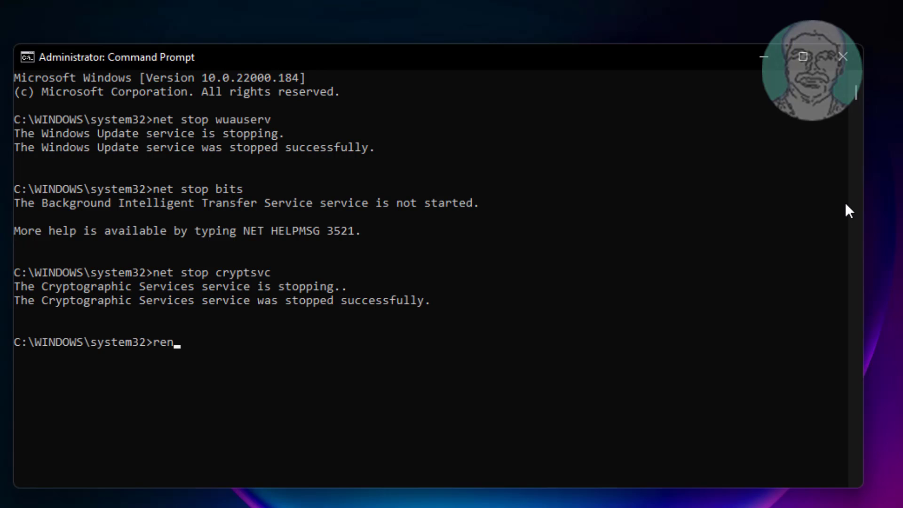
type(" c:\\windows\\softwar")
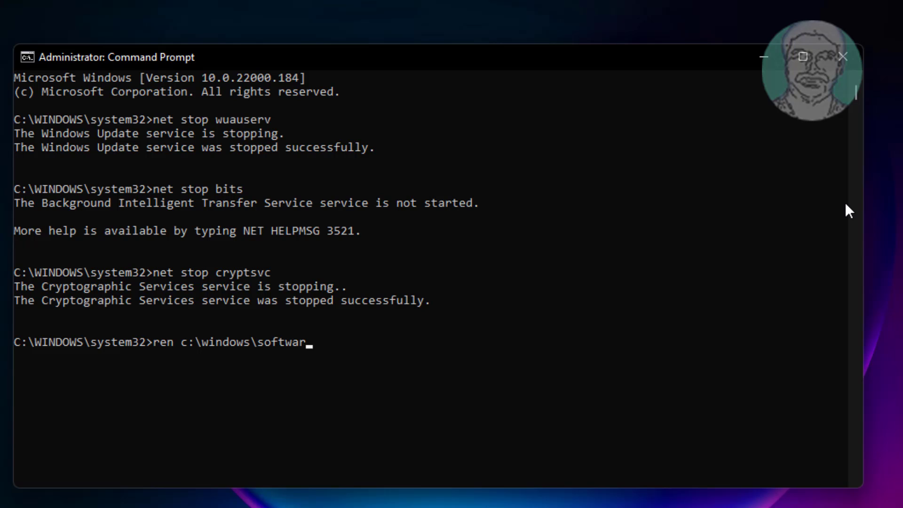
type("edistribu")
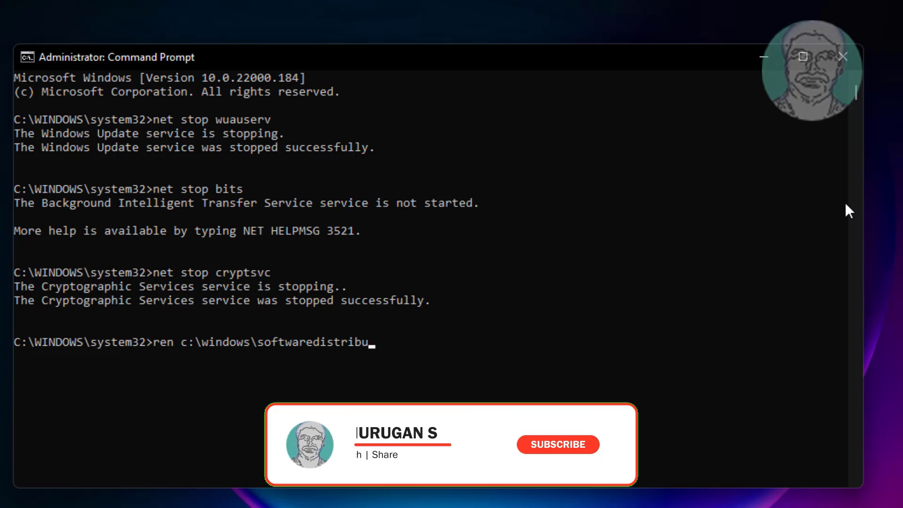
type("tion sof")
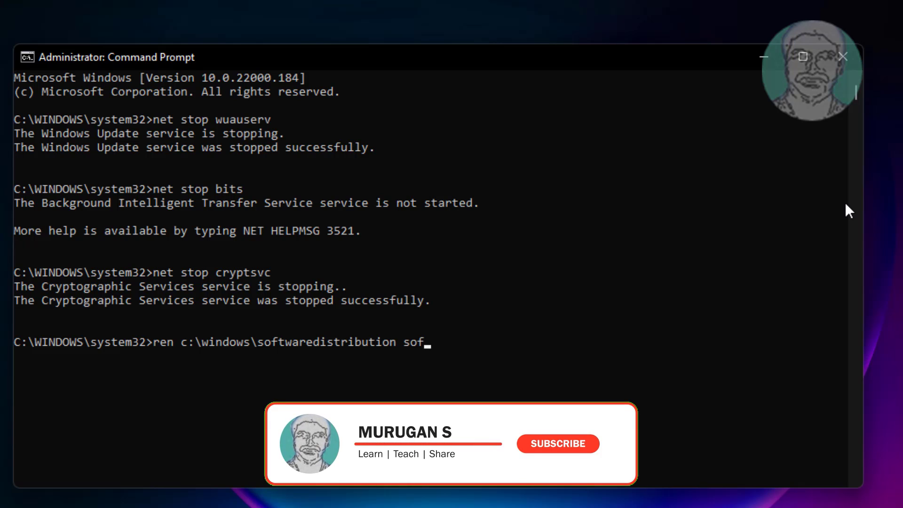
type("twaredistri")
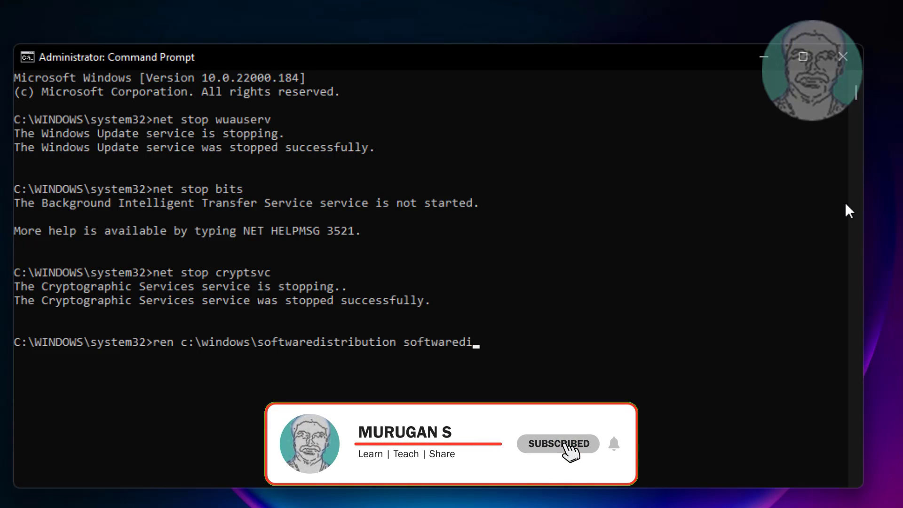
type("bution.old")
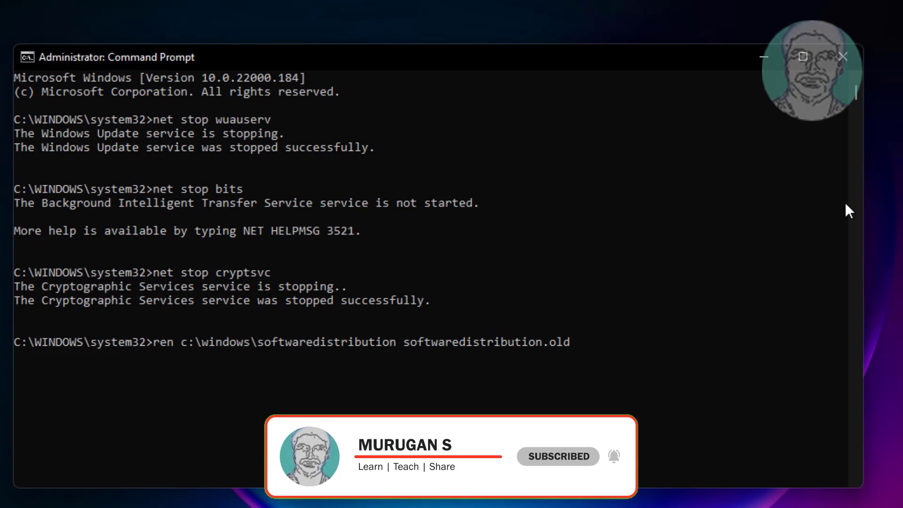
key("Return")
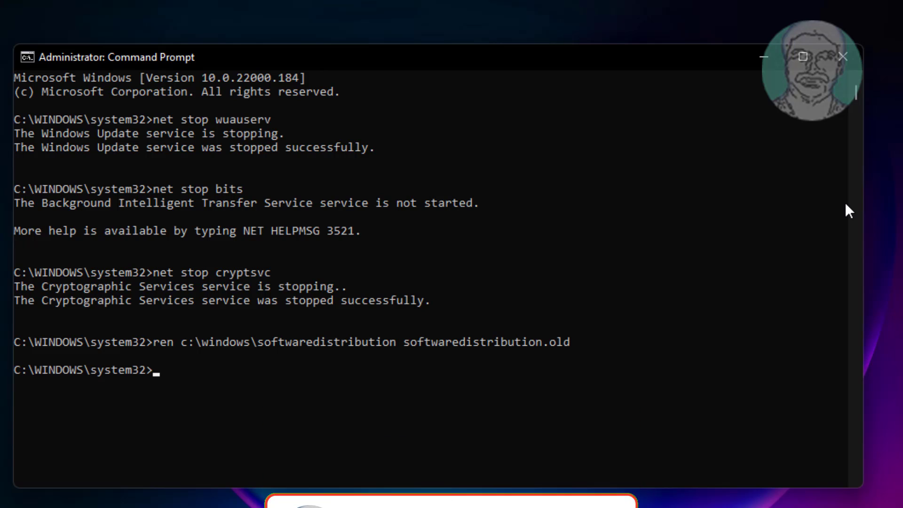
type("ren c:")
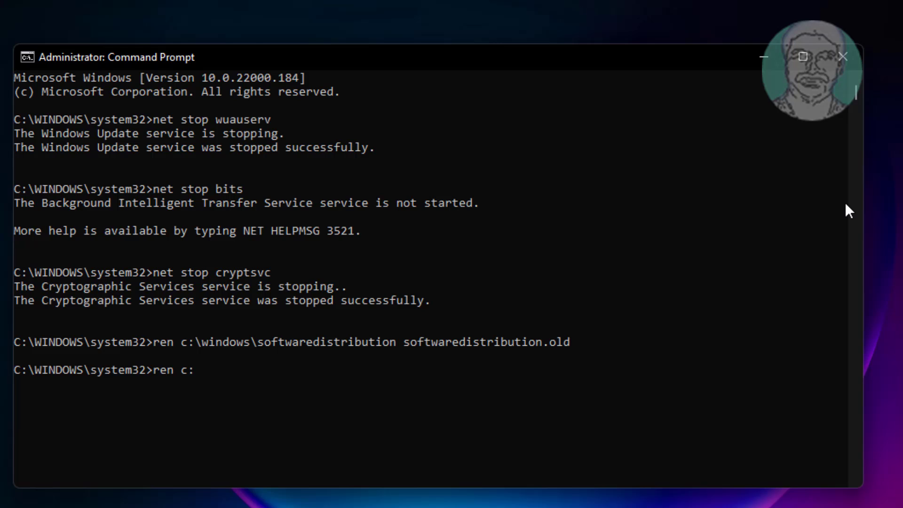
type("\\windows\\system32")
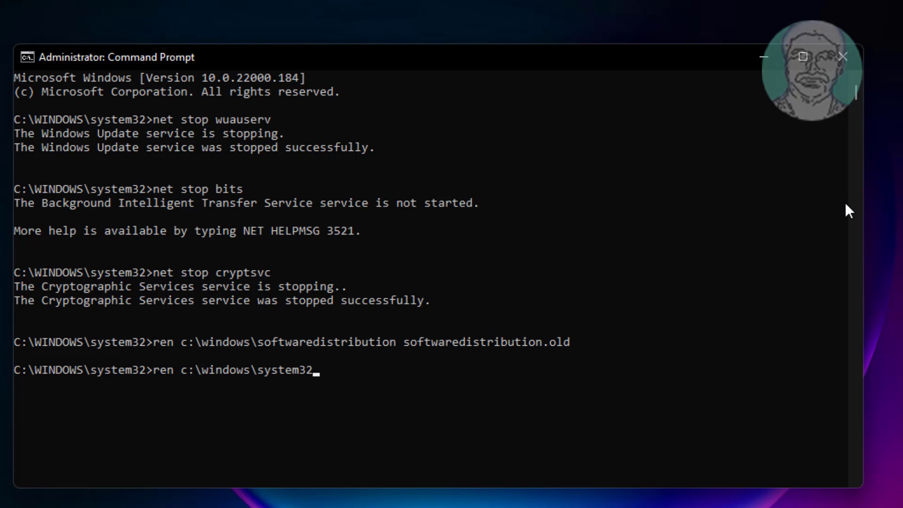
type("\\catroot2 cat")
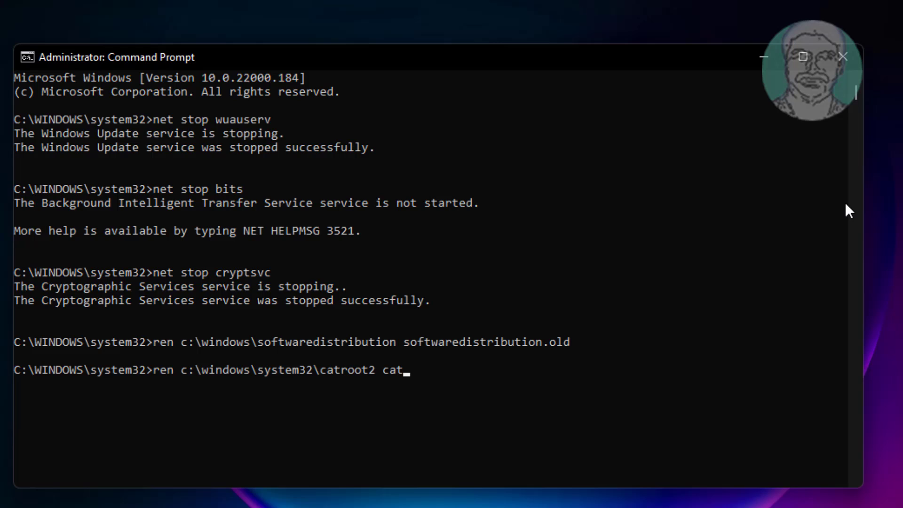
type("root2.old")
key("Return")
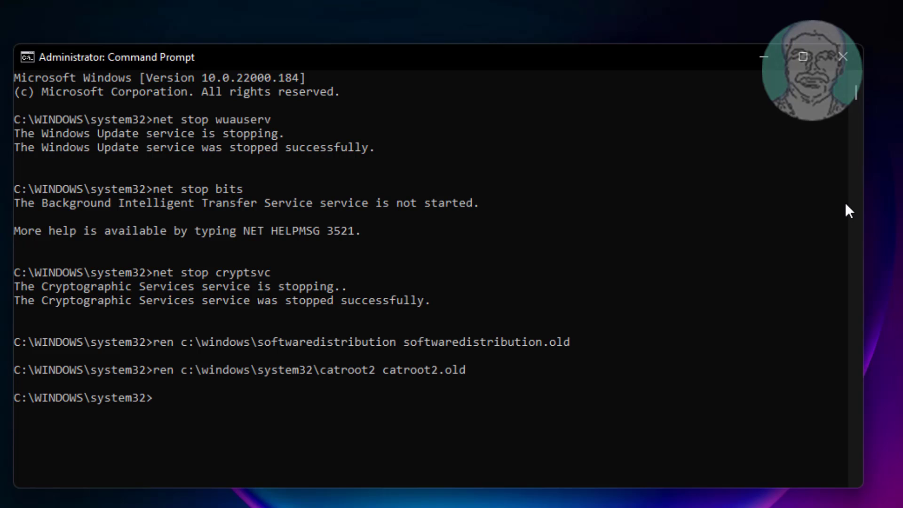
- Start the wuauserv, bits and cryptsvc services again using net start commands
type("net start wuauserv")
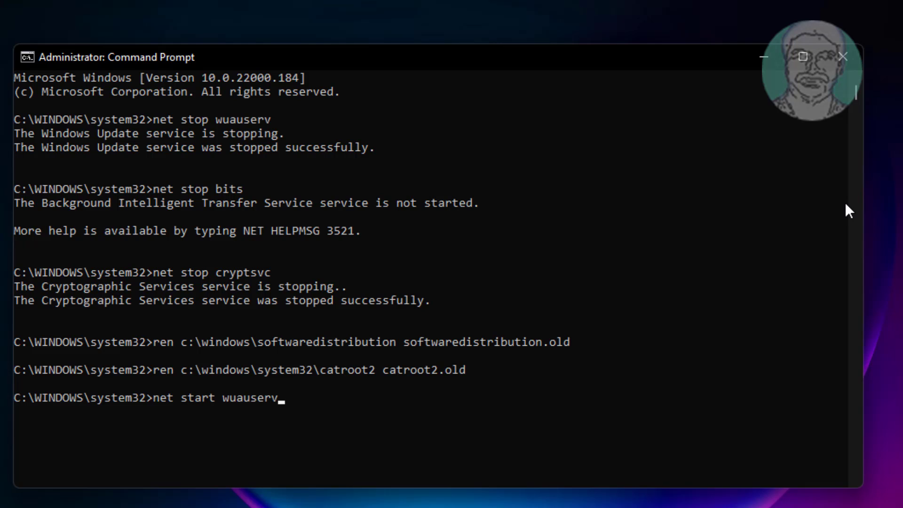
key("Return")
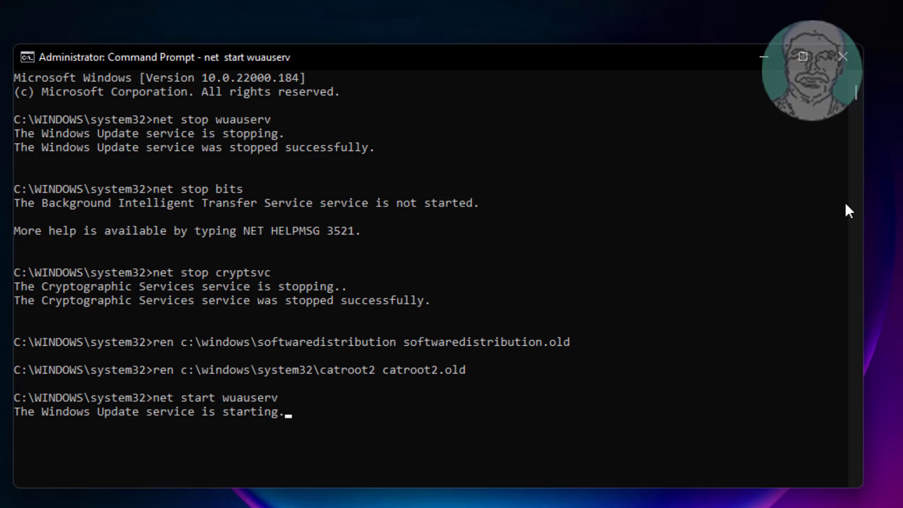
type("net ")
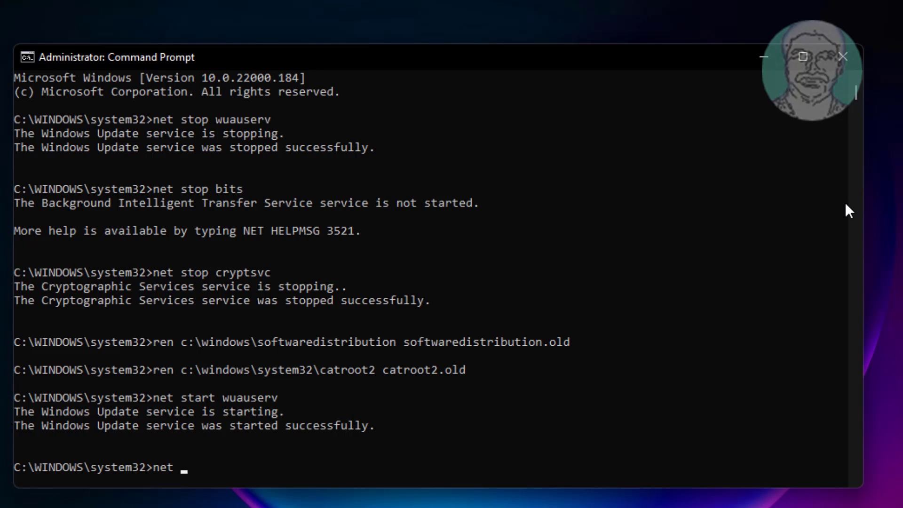
type("start bits")
key("Return")
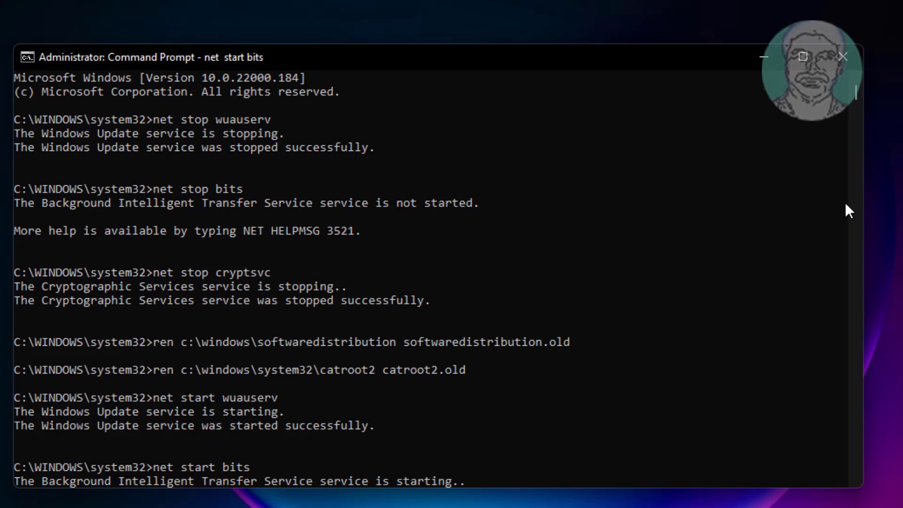
type("n")
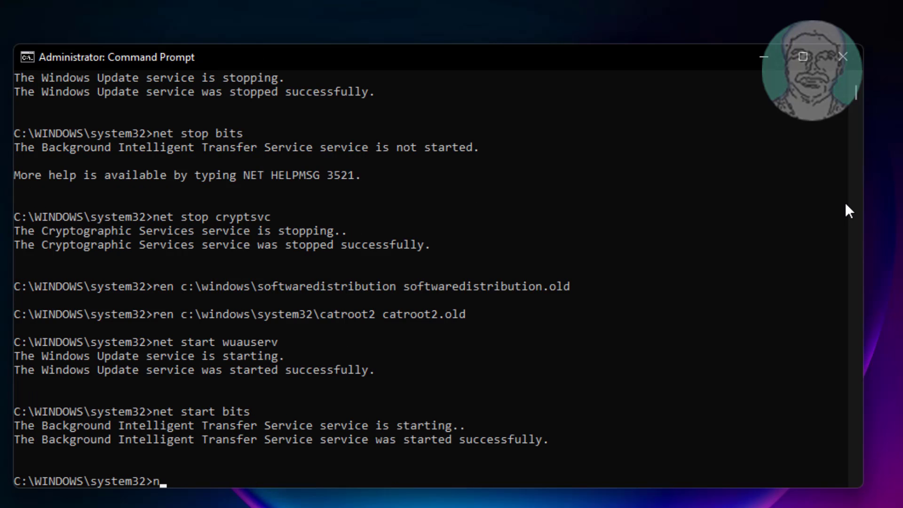
type("et start cryptsc")
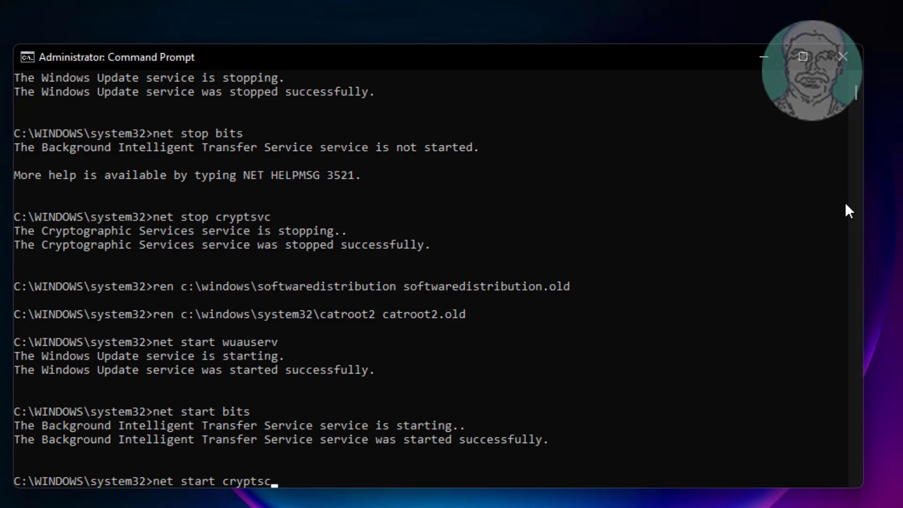
key("BackSpace")
type("vc")
key("Return")
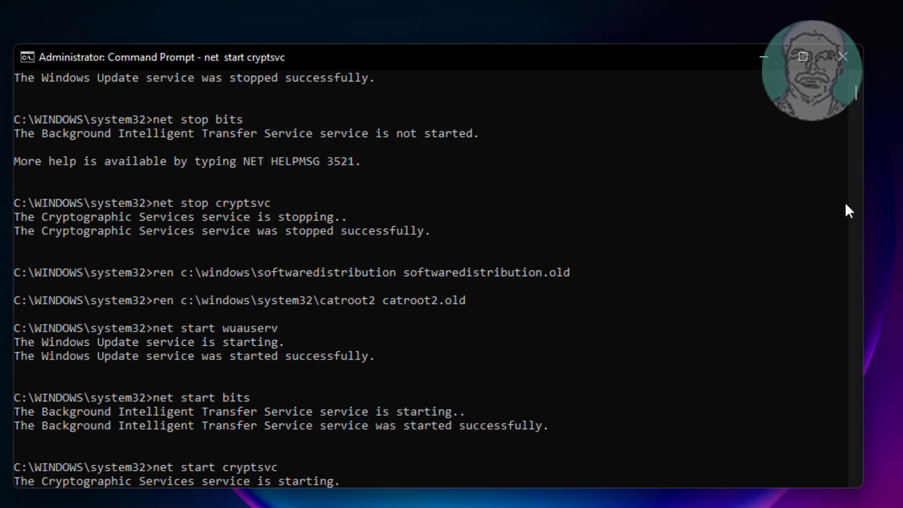
- Exit the admin Command Prompt and restart Windows 11 from the Start menu power options
type("exit")
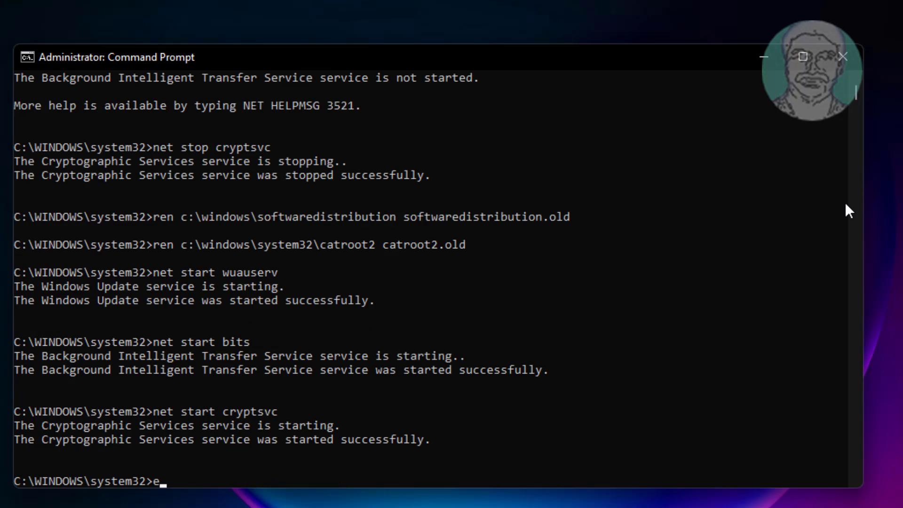
key("Return")
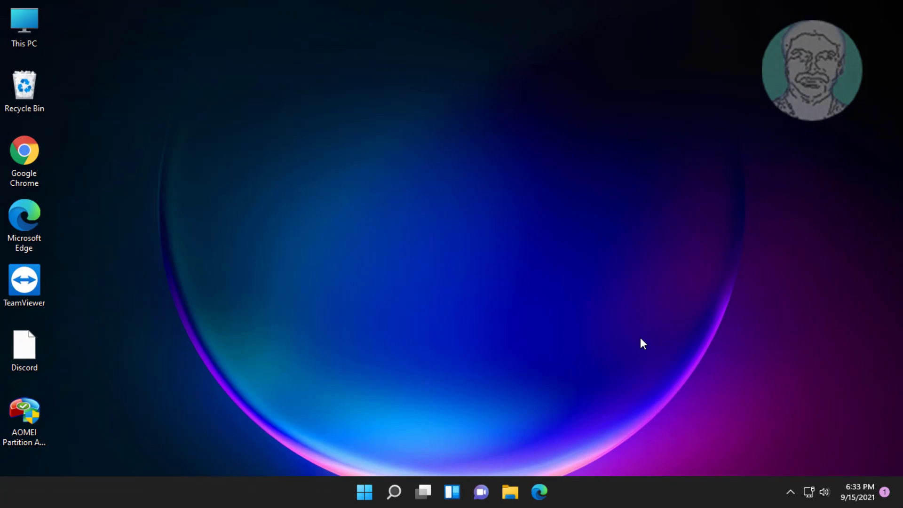
left_click(369, 494)
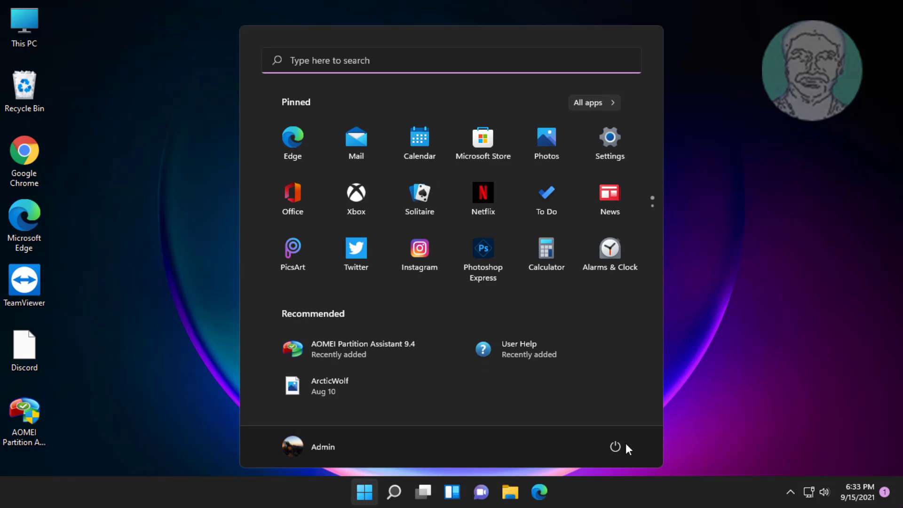
left_click(610, 444)
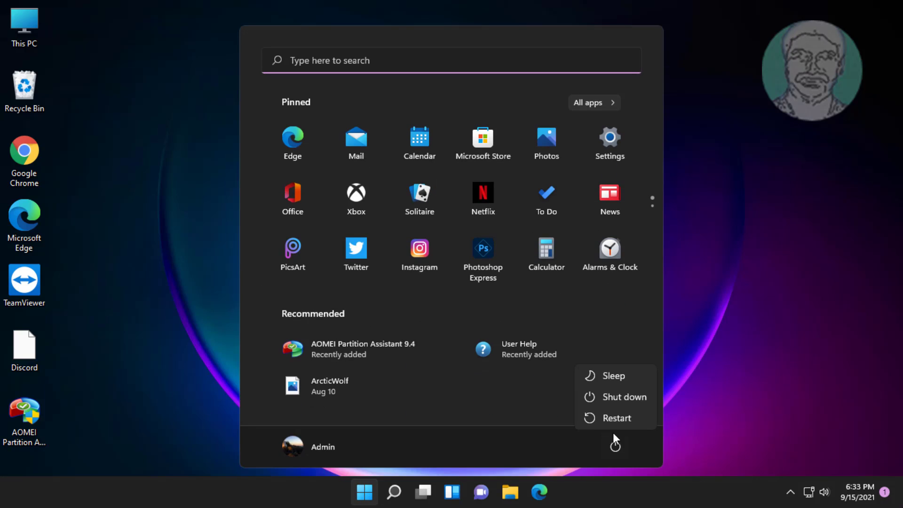
left_click(614, 420)
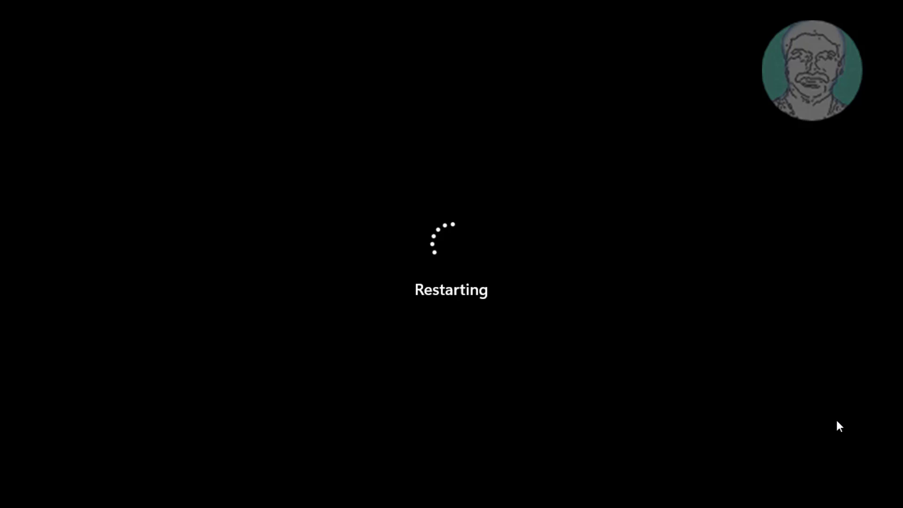